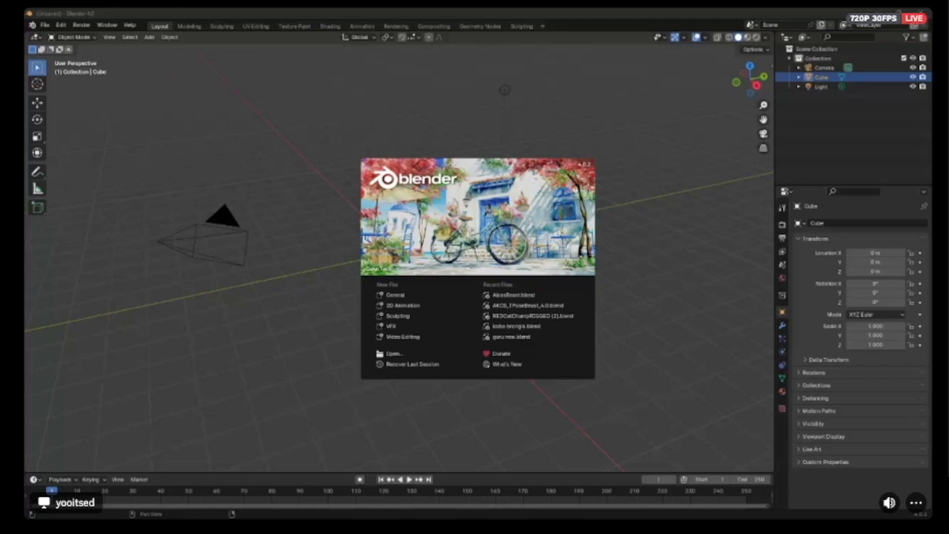
Delete the default camera, cube and light from the scene
left_click(583, 138)
left_click_drag(629, 81, 147, 358)
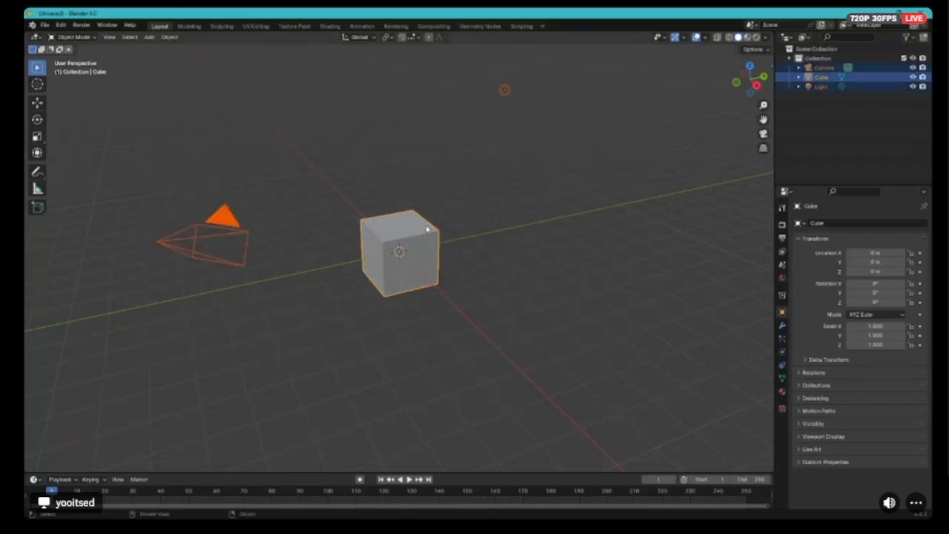
right_click(406, 268)
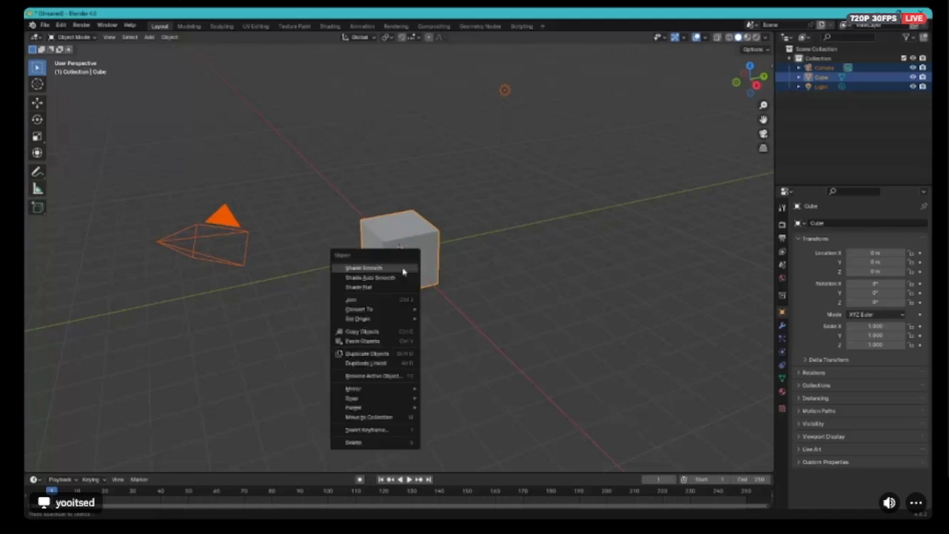
right_click(404, 285)
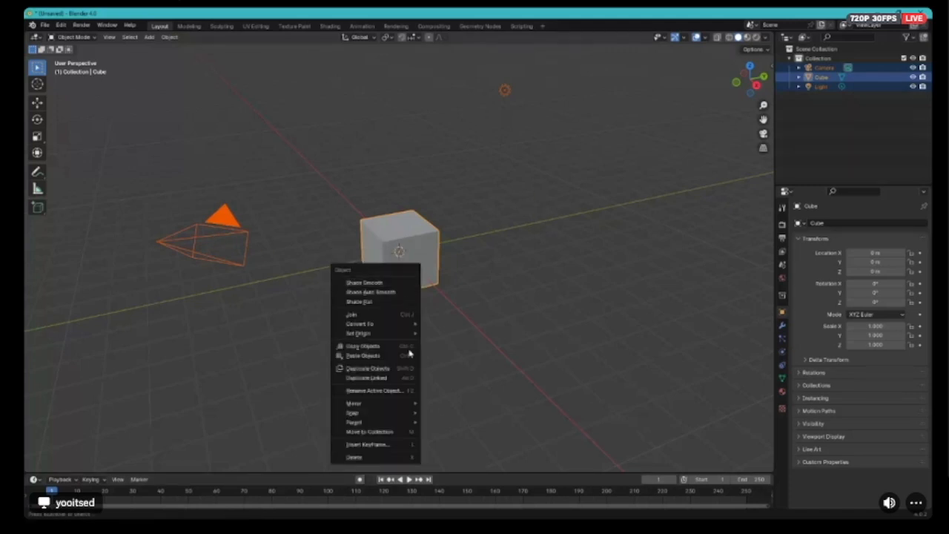
left_click(379, 459)
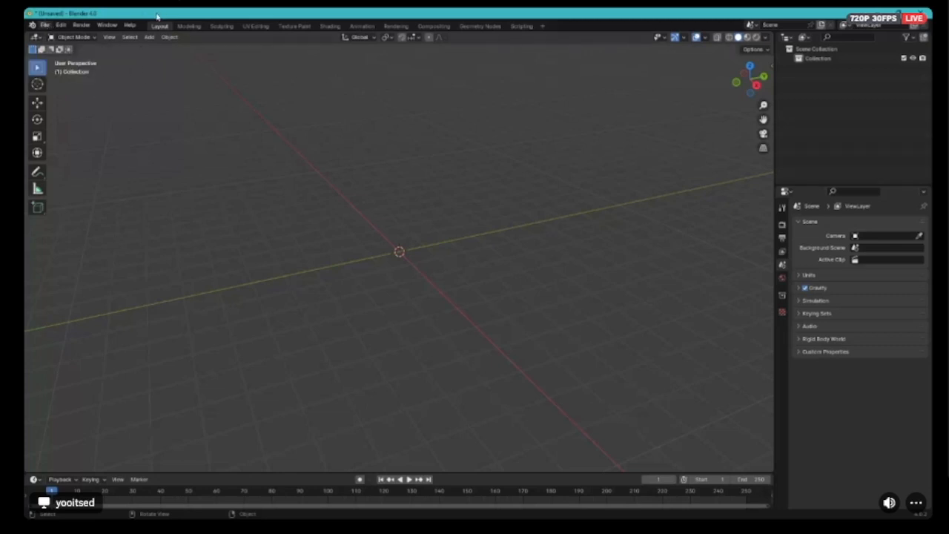
Import the character model from Test Folder as glTF 2.0
left_click(44, 26)
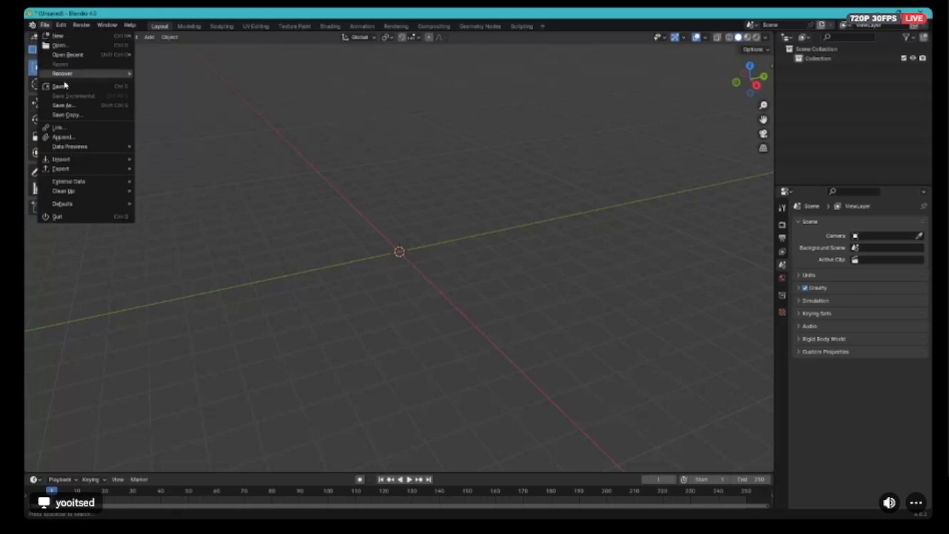
mouse_move(65, 159)
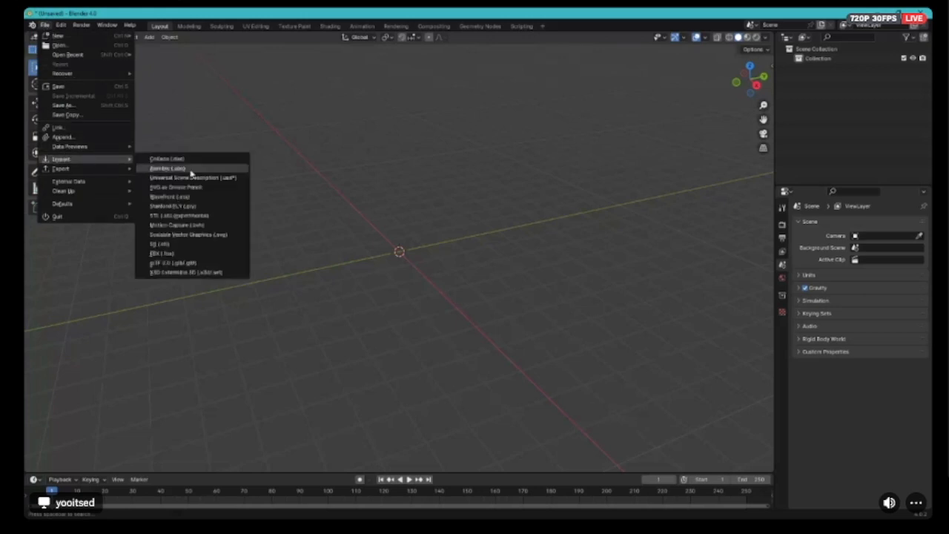
left_click(204, 264)
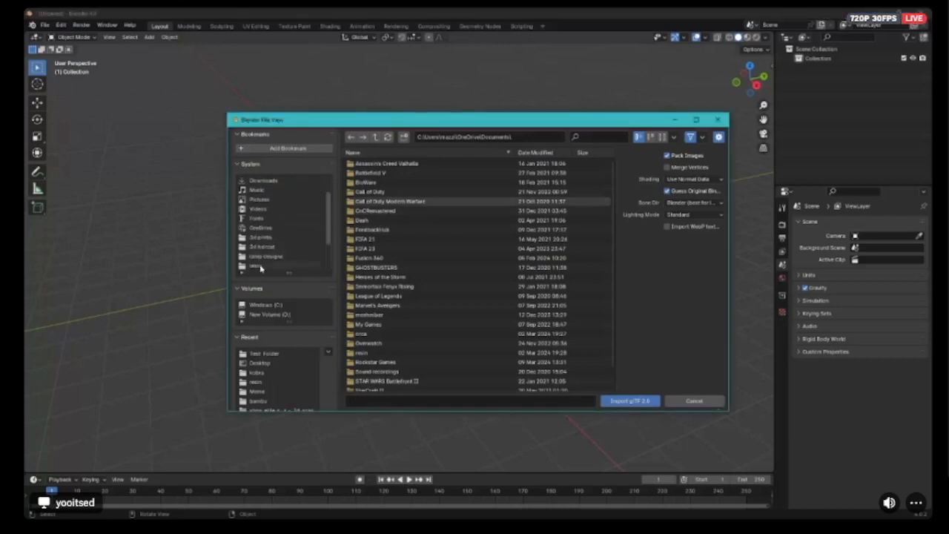
scroll(265, 253, "up", 2)
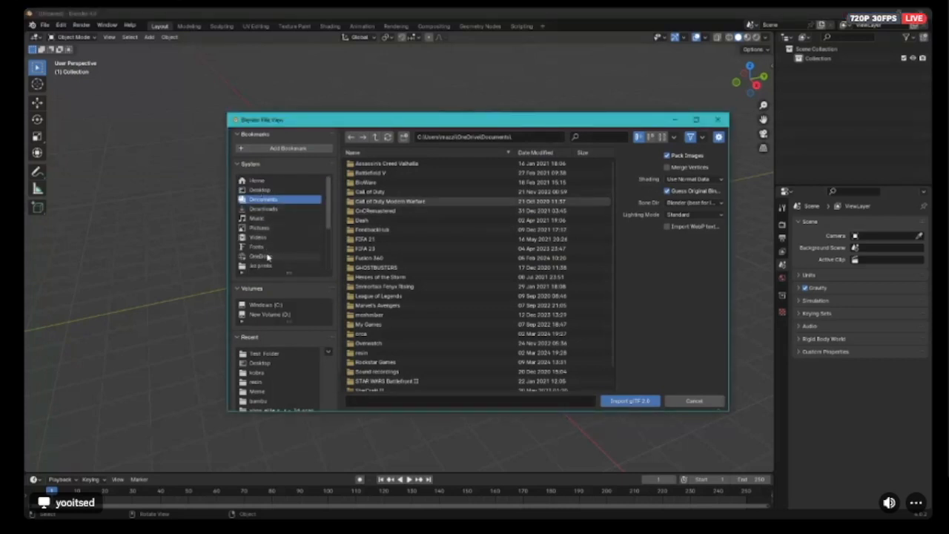
left_click(272, 353)
left_click(378, 164)
left_click(629, 400)
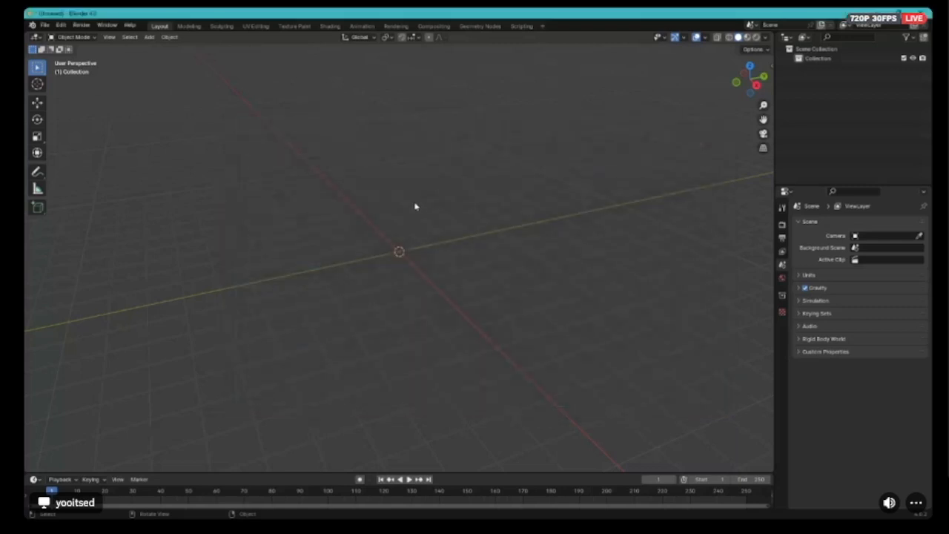
scroll(433, 271, "up", 2)
middle_click_drag(377, 299, 438, 244)
left_click(458, 296)
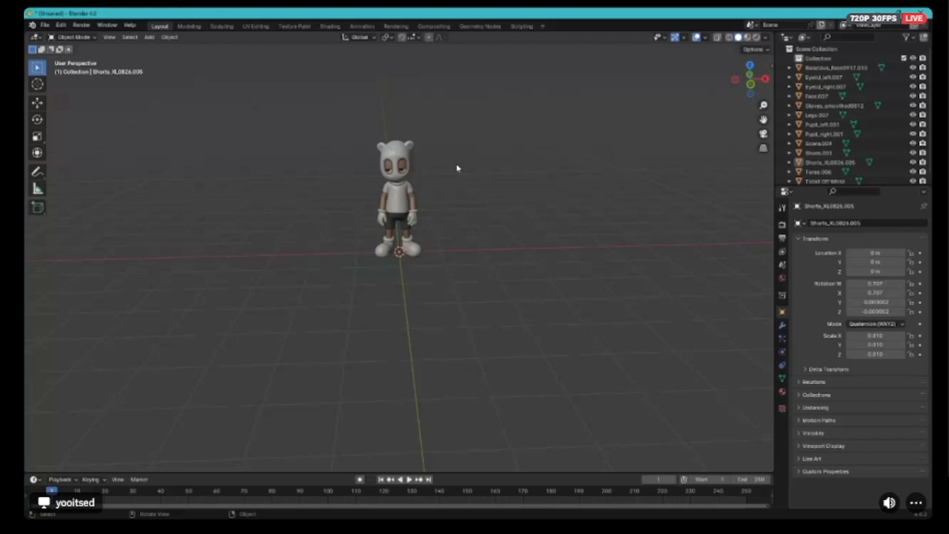
left_click(45, 25)
left_click(45, 25)
mouse_move(70, 174)
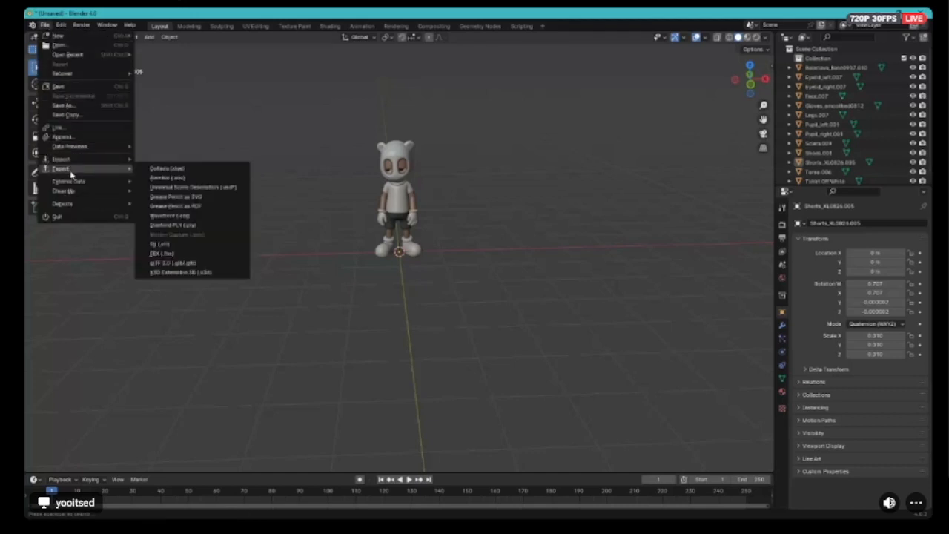
left_click(180, 247)
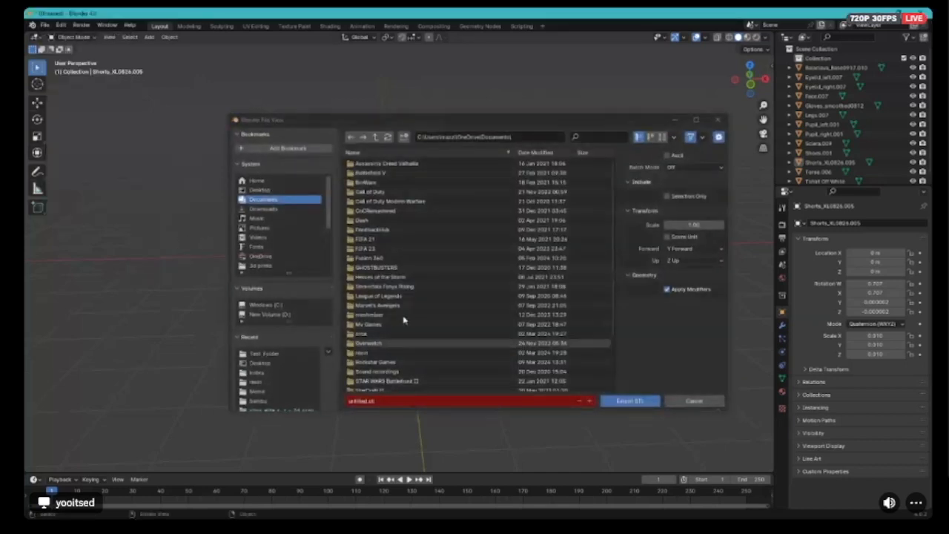
scroll(256, 229, "down", 6)
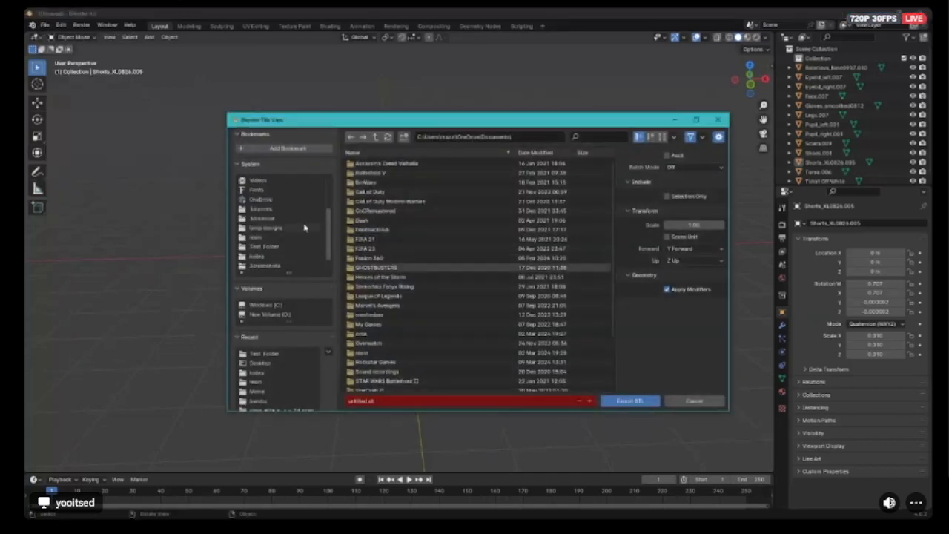
left_click(717, 118)
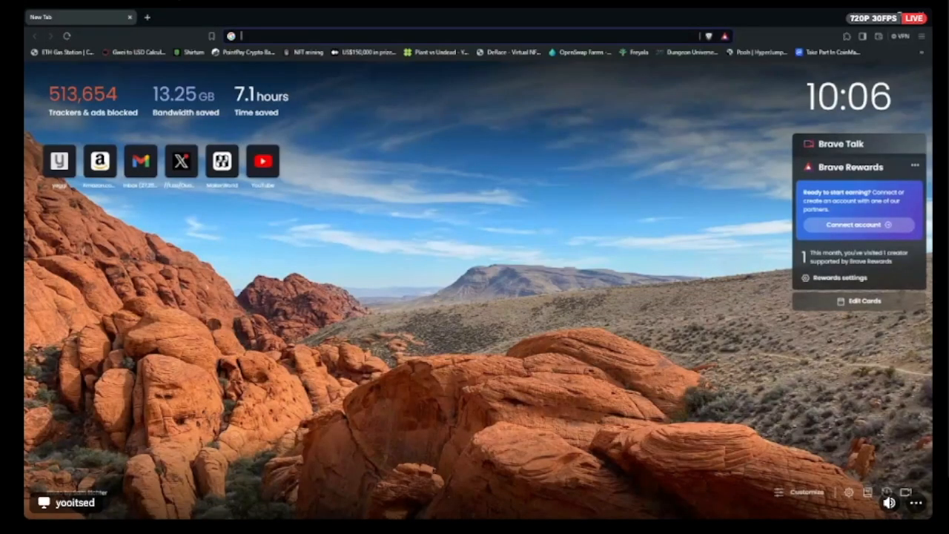
left_click(310, 35)
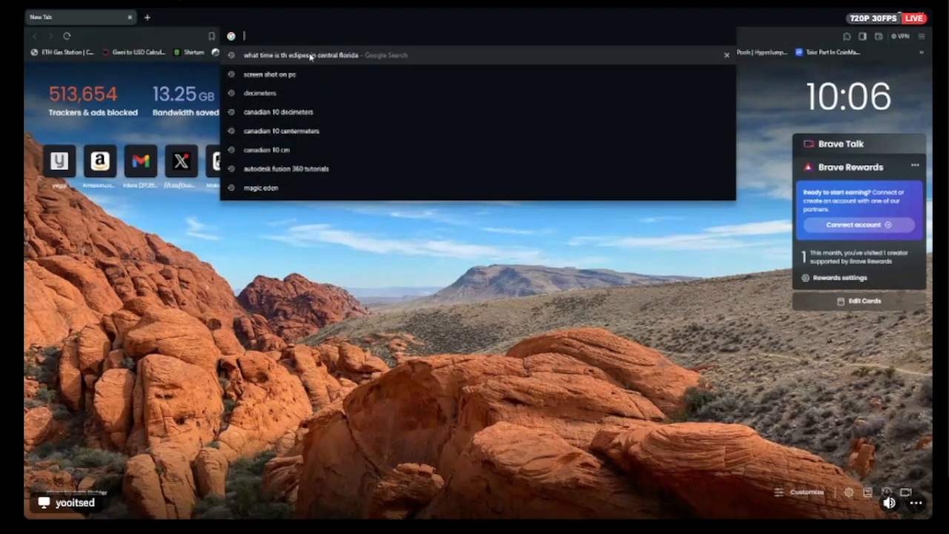
type("cur")
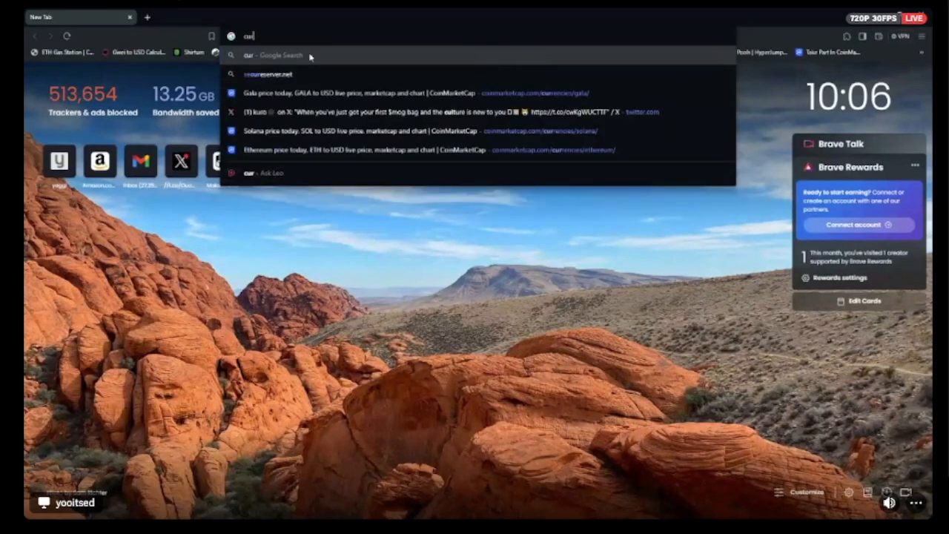
type("a")
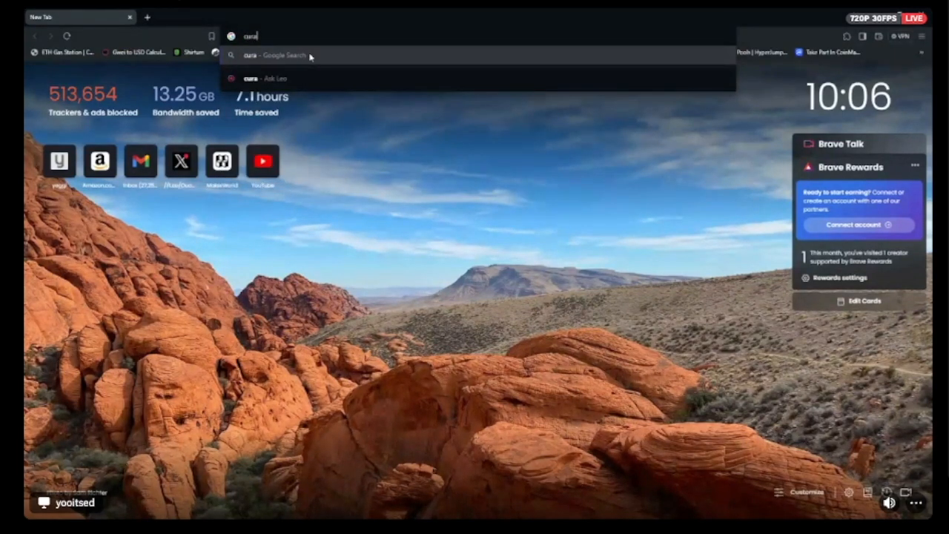
key("BackSpace")
key("BackSpace")
key("BackSpace")
key("BackSpace")
type("c")
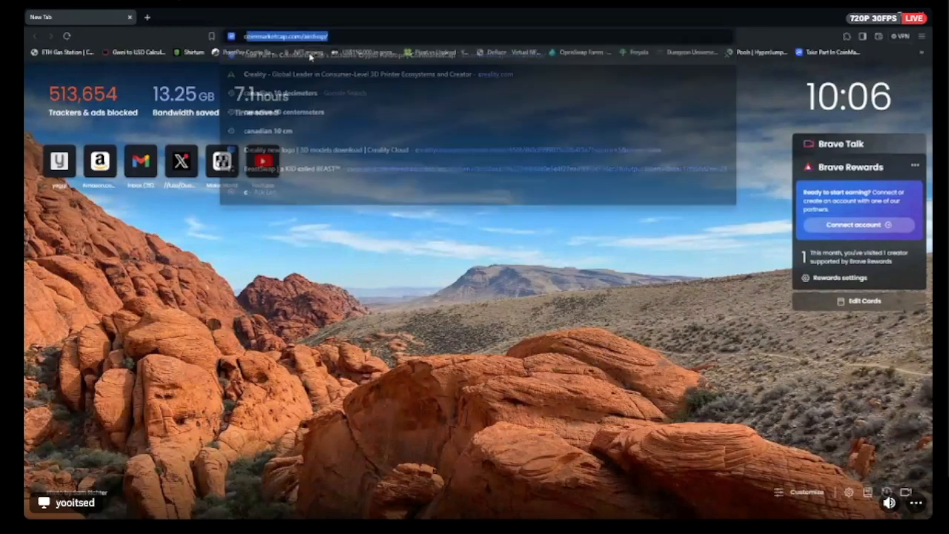
type("ura")
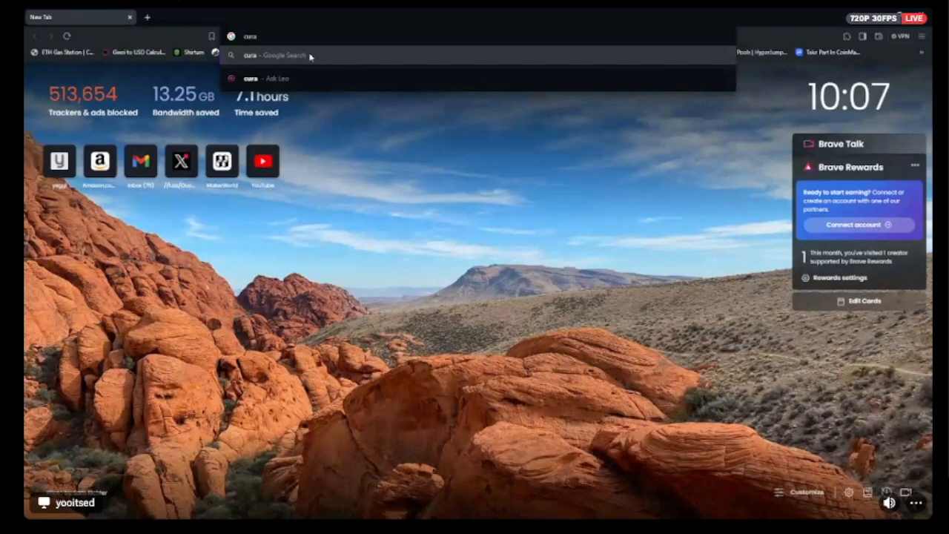
key("BackSpace")
key("BackSpace")
key("BackSpace")
key("BackSpace")
key("BackSpace")
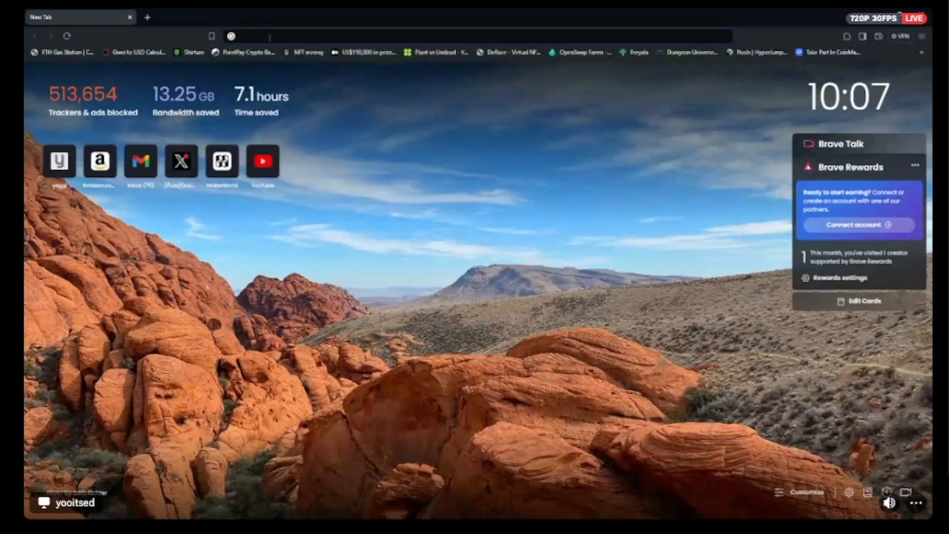
Search the web for "cura slicer", view the UltiMaker Cura page and close it
type("cura")
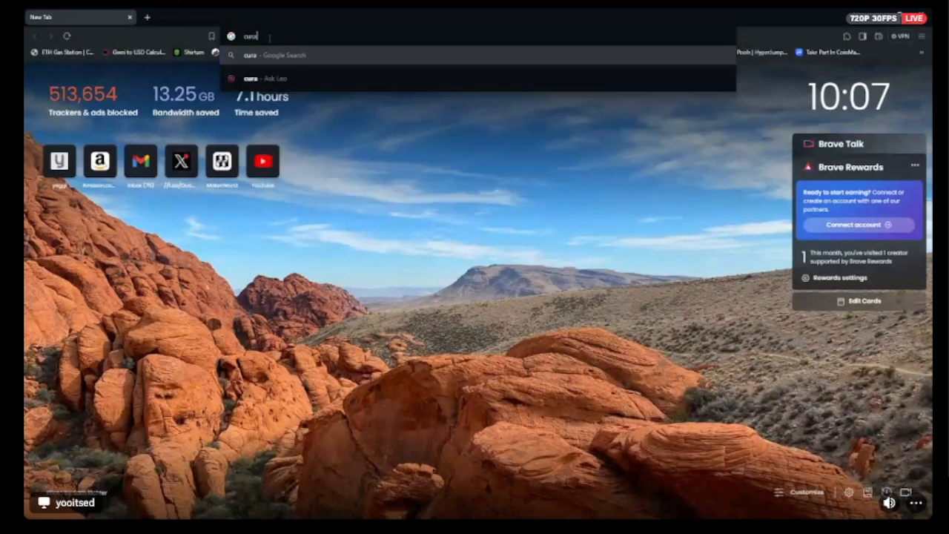
type(" slicer")
key("Return")
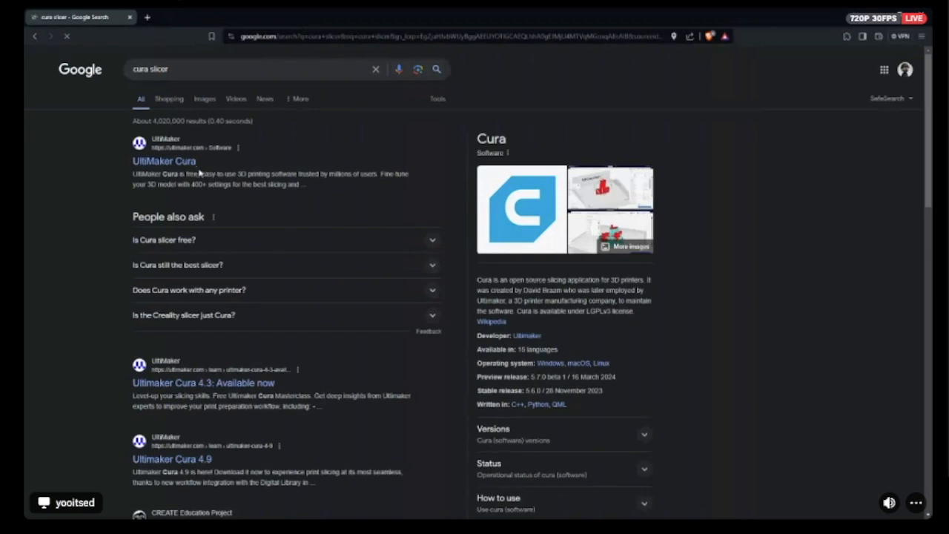
left_click(189, 163)
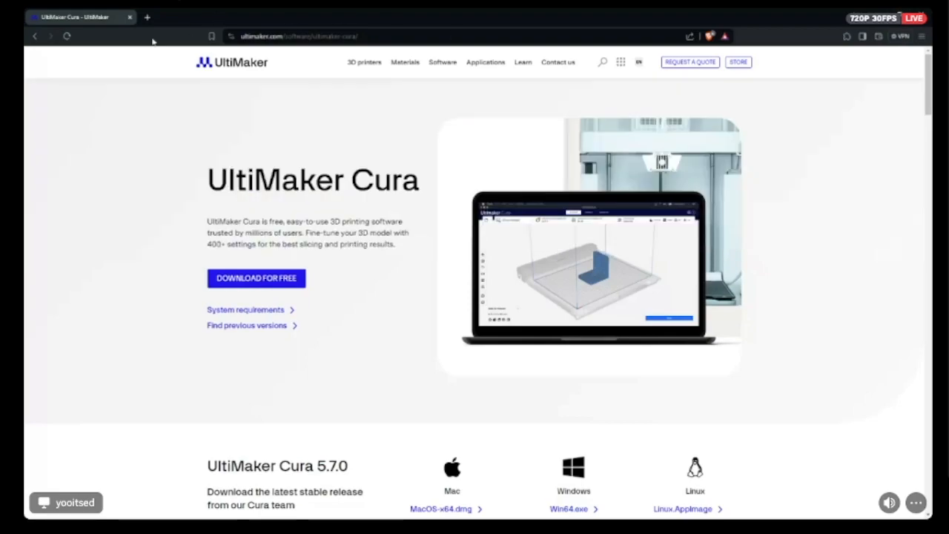
left_click(128, 19)
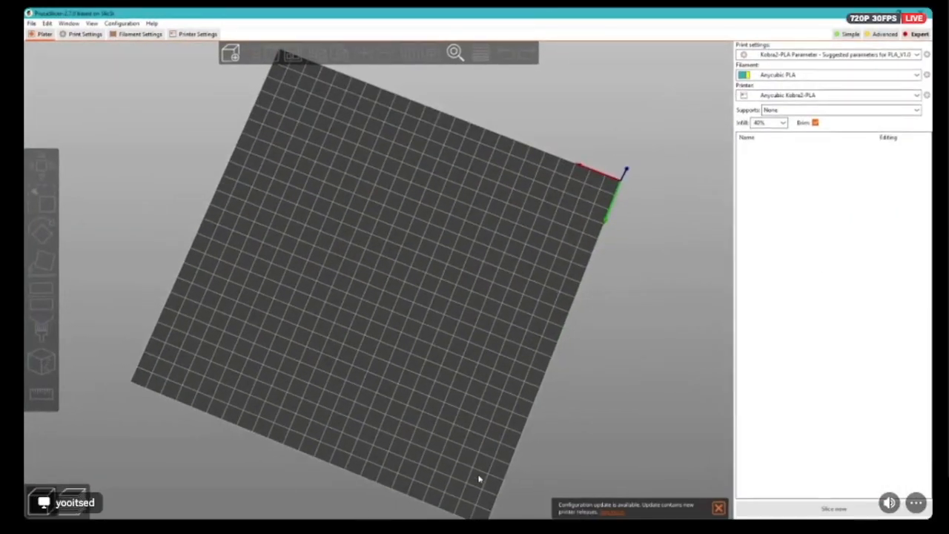
Import the test STL file from Test Folder onto the print bed
left_click_drag(597, 420, 542, 391)
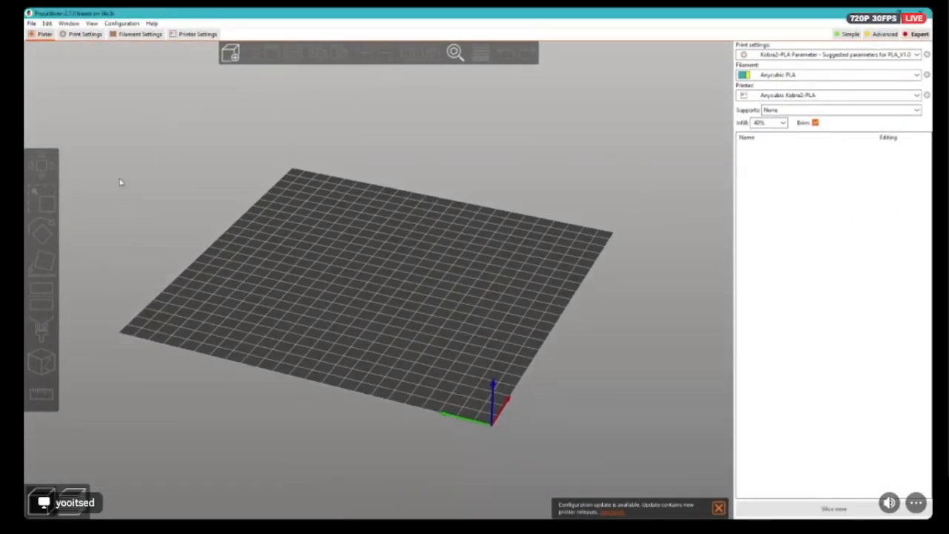
left_click(31, 23)
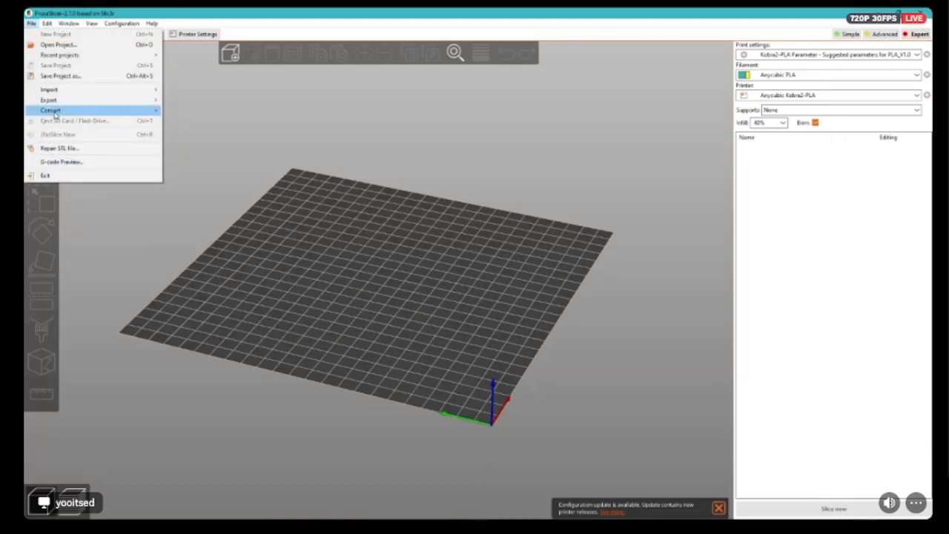
mouse_move(97, 90)
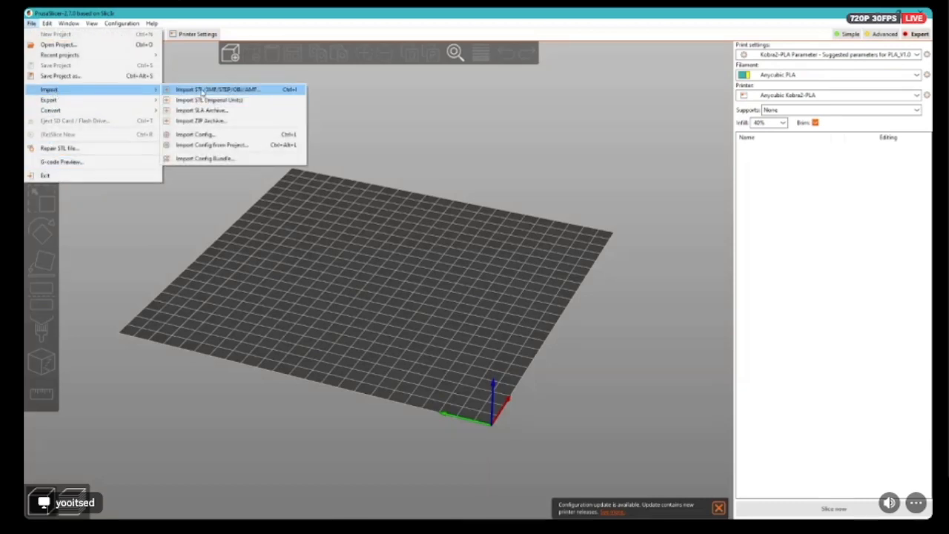
left_click(202, 90)
scroll(61, 189, "up", 5)
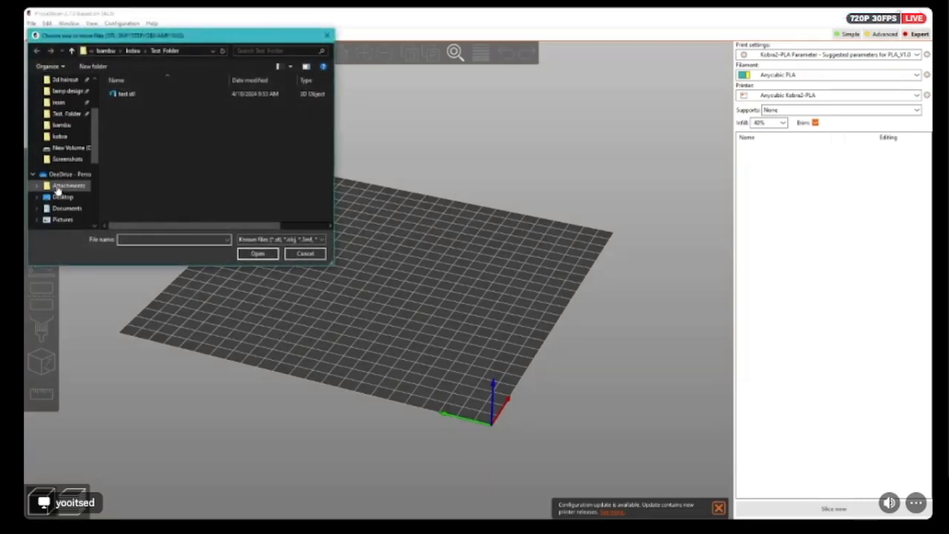
scroll(61, 170, "up", 3)
scroll(67, 204, "down", 2)
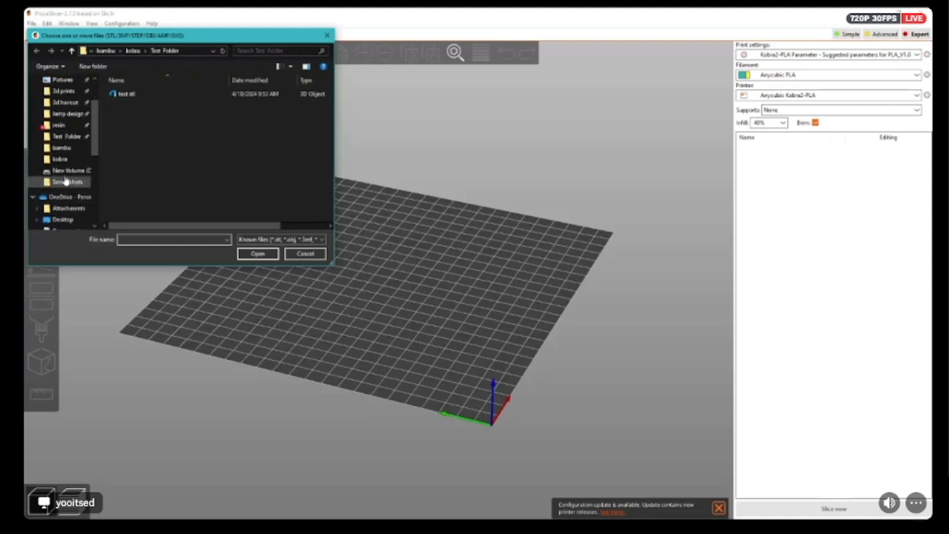
left_click(65, 137)
left_click(126, 95)
left_click(252, 254)
left_click(549, 330)
Slice the character model and inspect its layer preview from several sides
left_click_drag(517, 363, 396, 410)
scroll(395, 363, "up", 3)
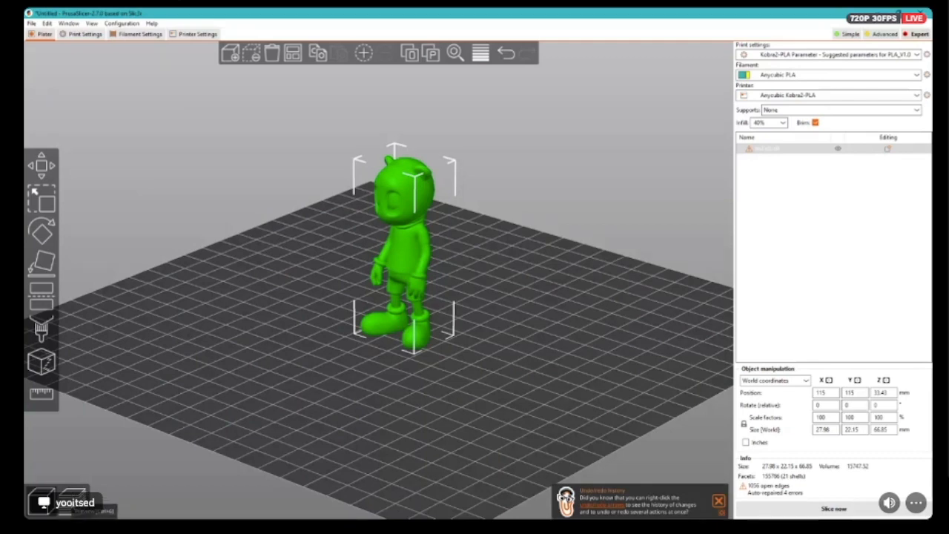
left_click(72, 498)
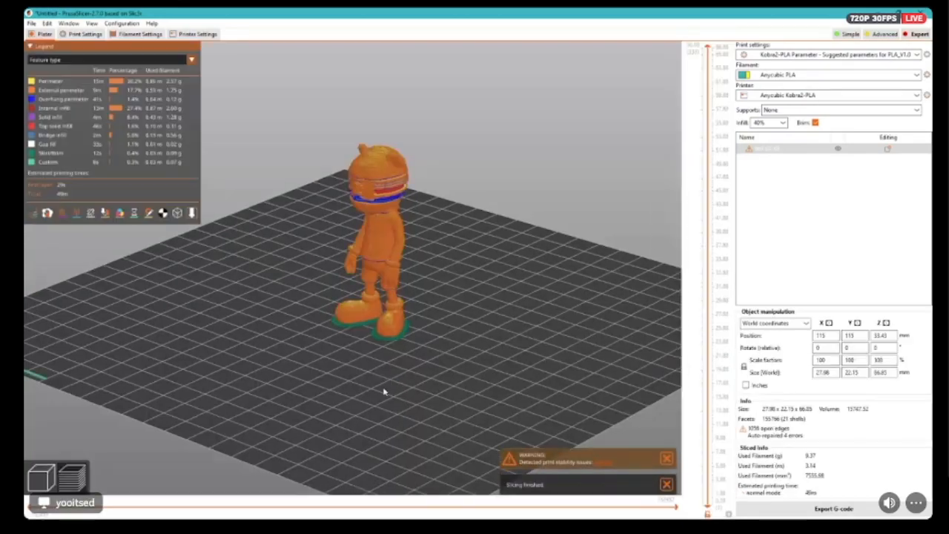
left_click_drag(383, 390, 352, 386)
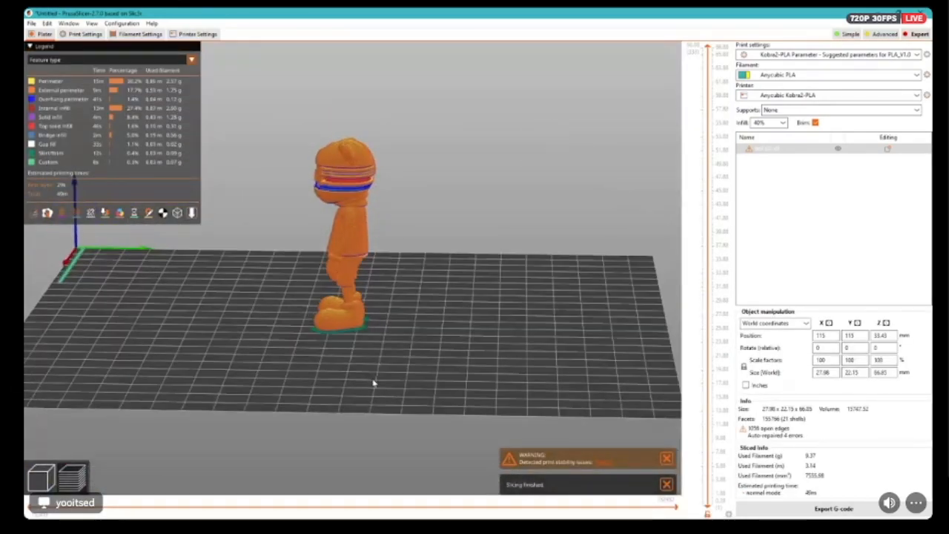
scroll(377, 402, "up", 5)
left_click_drag(394, 434, 325, 408)
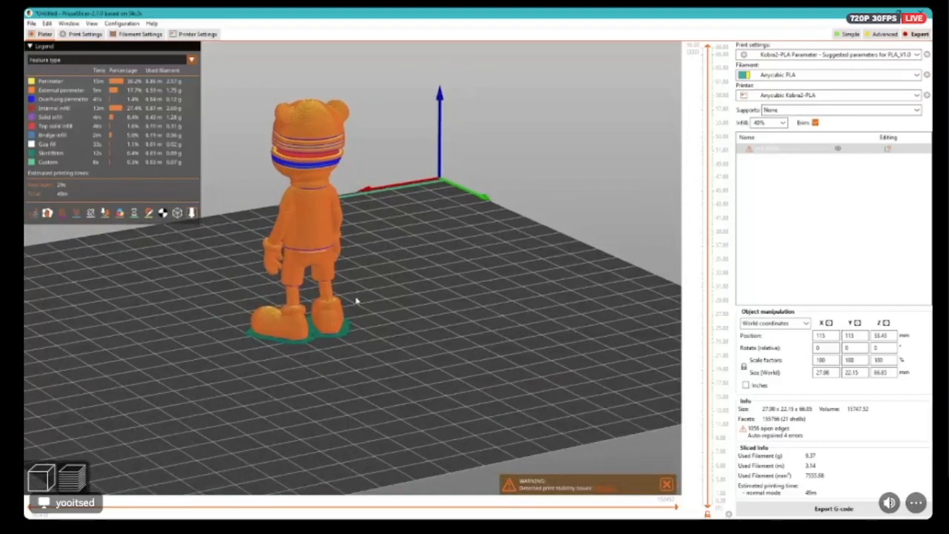
left_click_drag(370, 388, 319, 410)
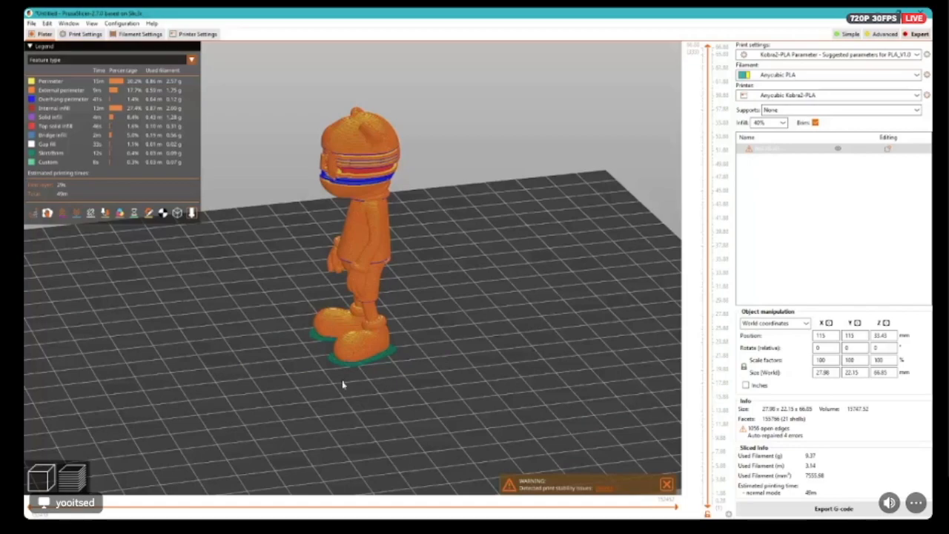
mouse_move(345, 404)
left_mouse_down()
mouse_move(396, 390)
mouse_move(313, 403)
mouse_move(294, 394)
mouse_move(362, 401)
left_mouse_up()
left_click_drag(369, 401, 384, 401)
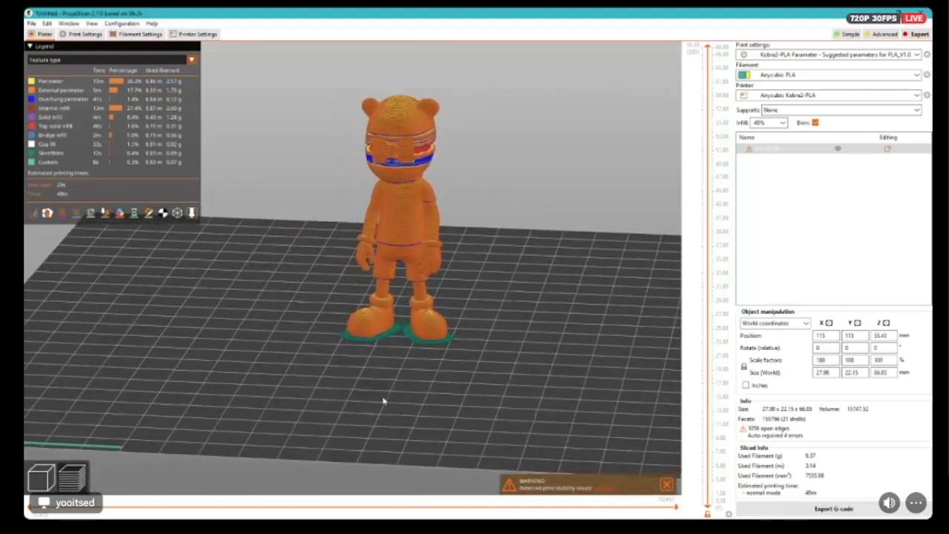
View the sliced character from its sides, close PrusaSlicer without saving the project and return to Blender
left_click_drag(384, 401, 305, 401)
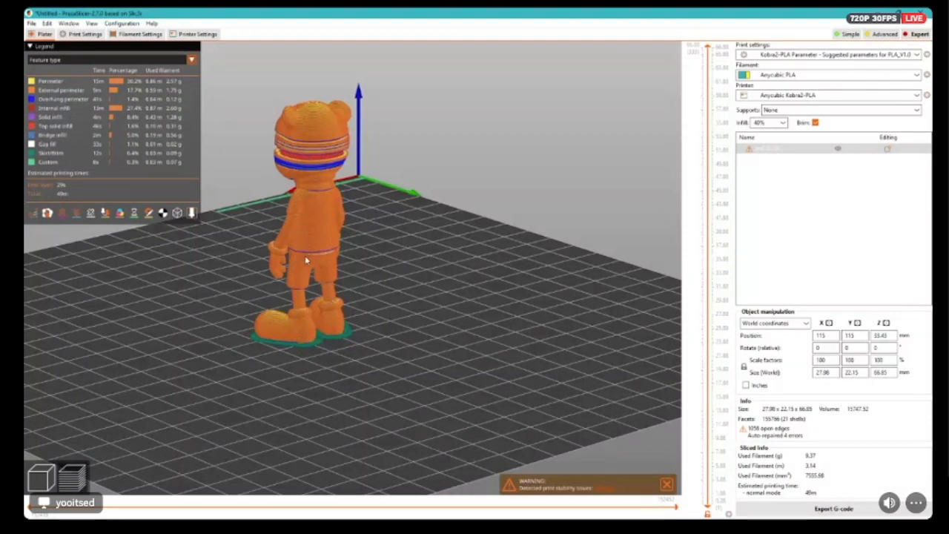
left_click_drag(438, 366, 534, 363)
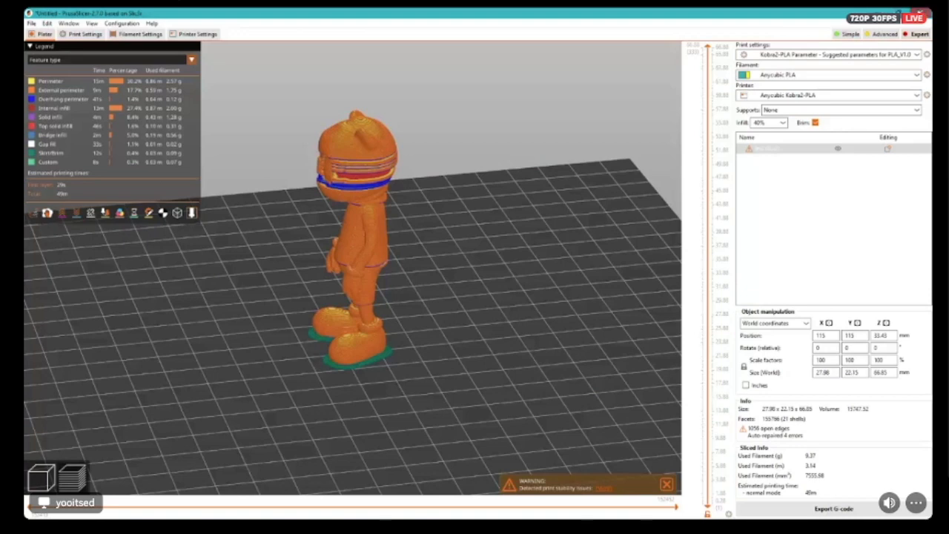
left_click(921, 13)
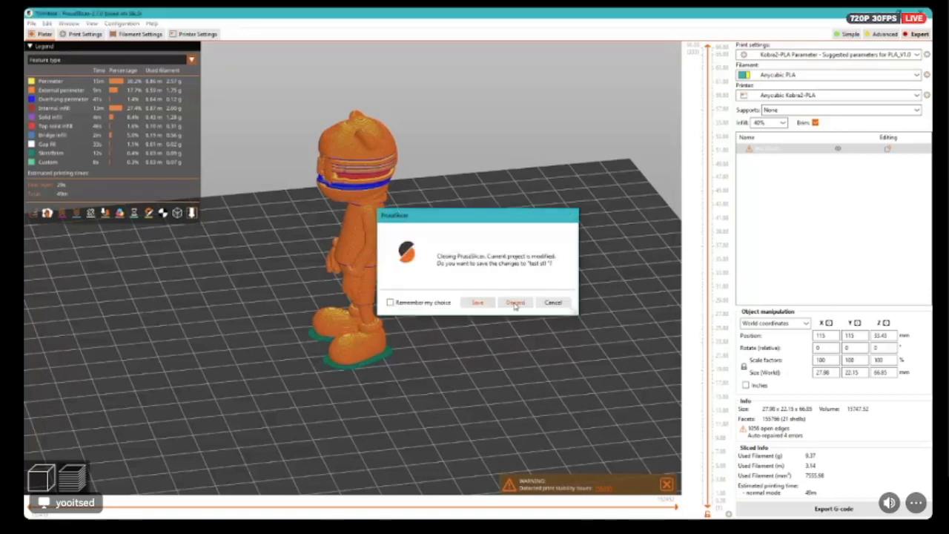
left_click(515, 301)
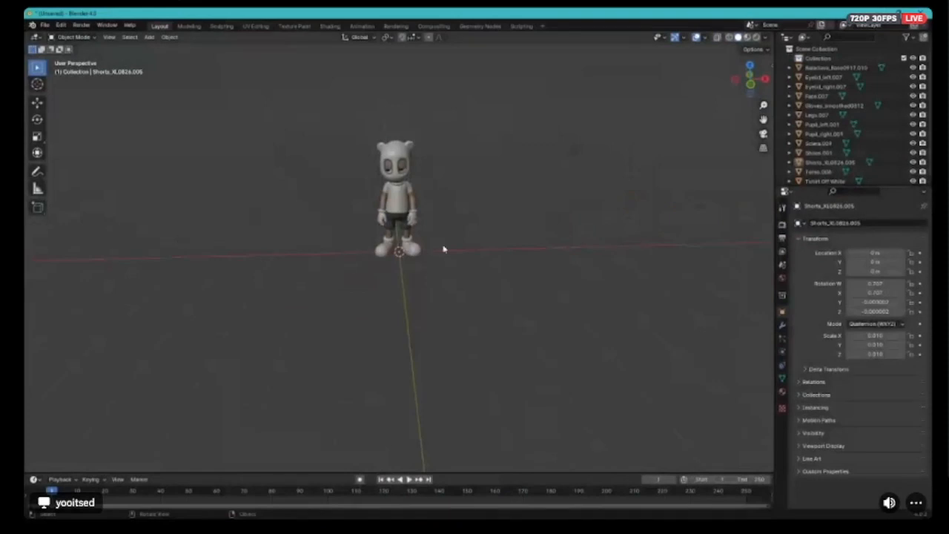
Delete all parts of the imported glTF character from the scene
scroll(468, 271, "up", 3)
middle_click_drag(470, 272, 468, 312)
scroll(467, 312, "down", 2)
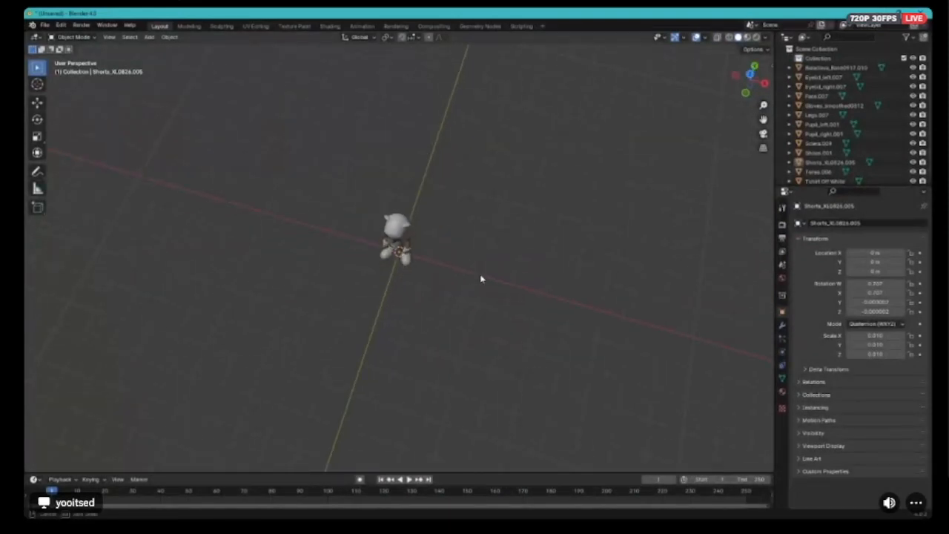
middle_click_drag(481, 278, 480, 236)
left_click(44, 26)
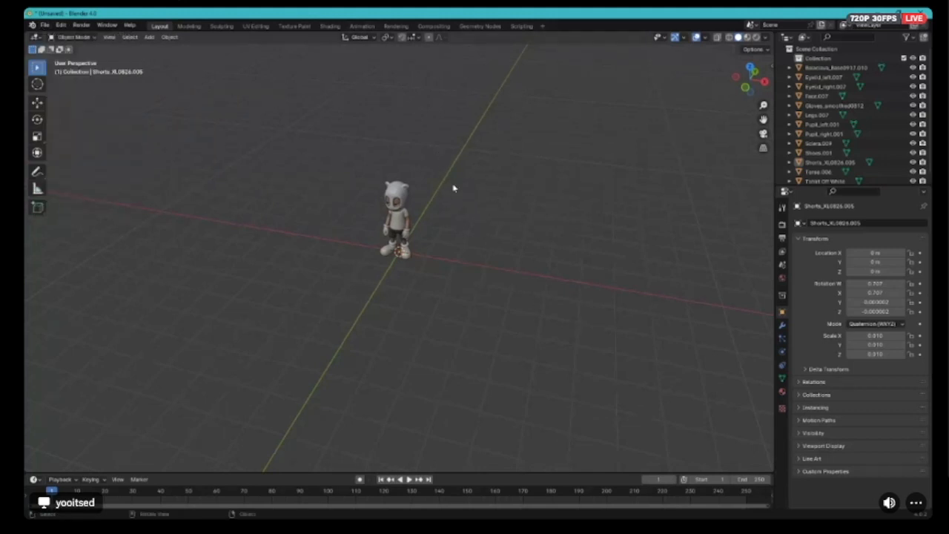
left_click_drag(468, 157, 250, 347)
right_click(405, 226)
right_click(405, 220)
left_click(387, 217)
middle_click_drag(431, 299, 317, 241)
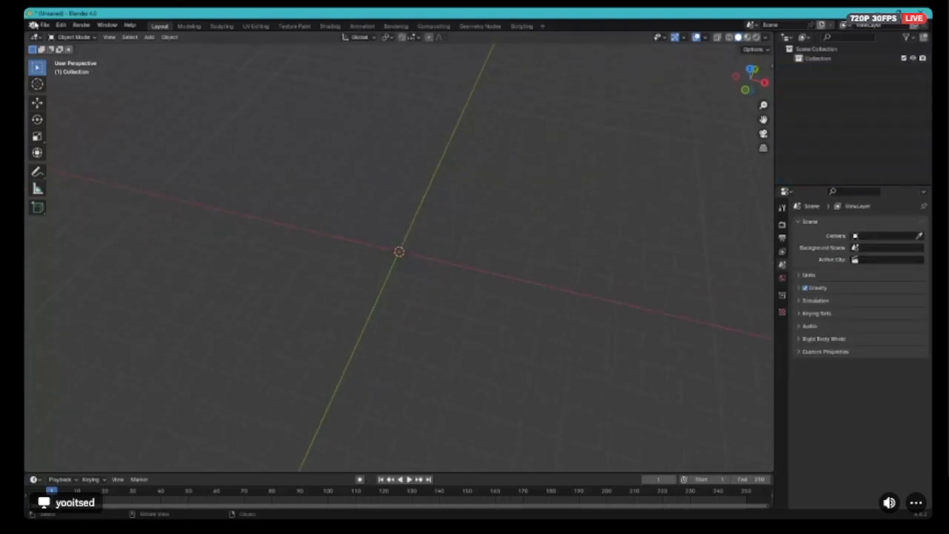
Import the test STL file from Test Folder into the empty scene
left_click(45, 25)
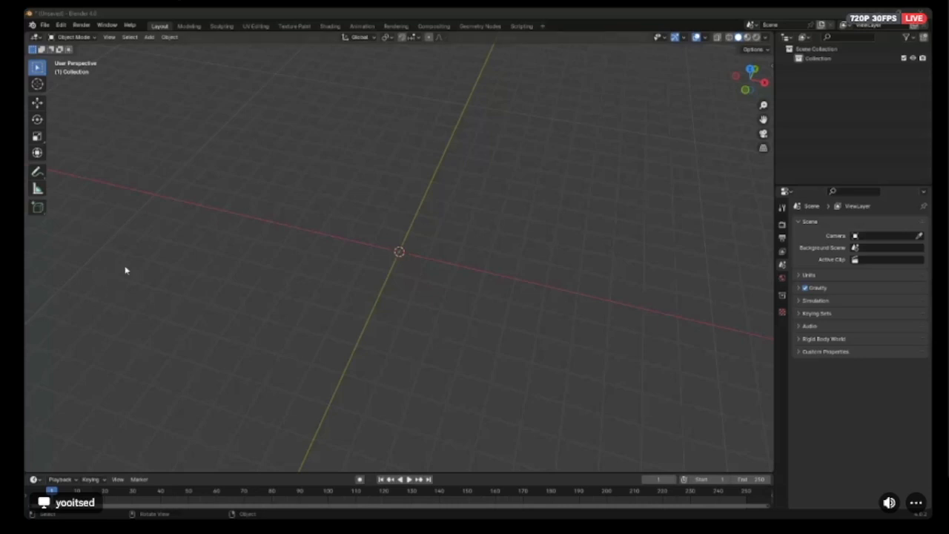
left_click(182, 242)
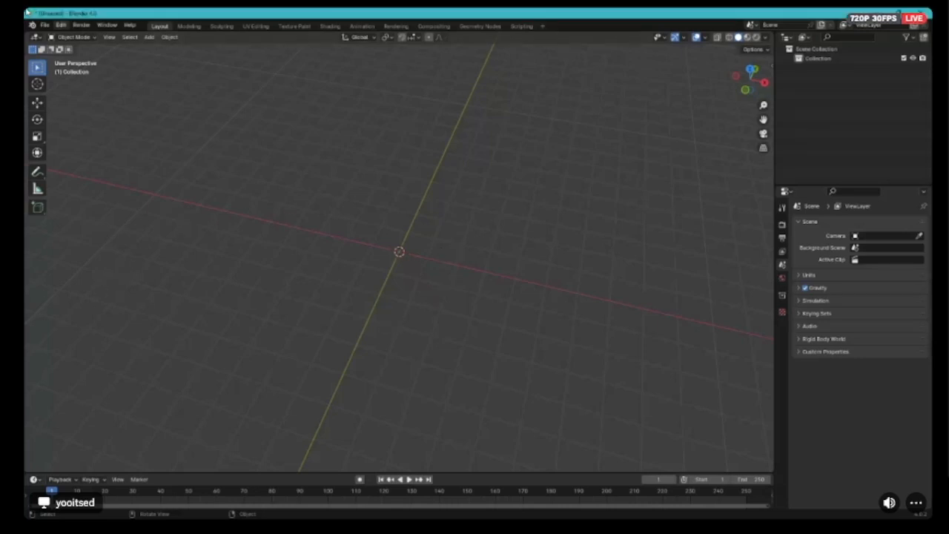
left_click(44, 25)
mouse_move(62, 161)
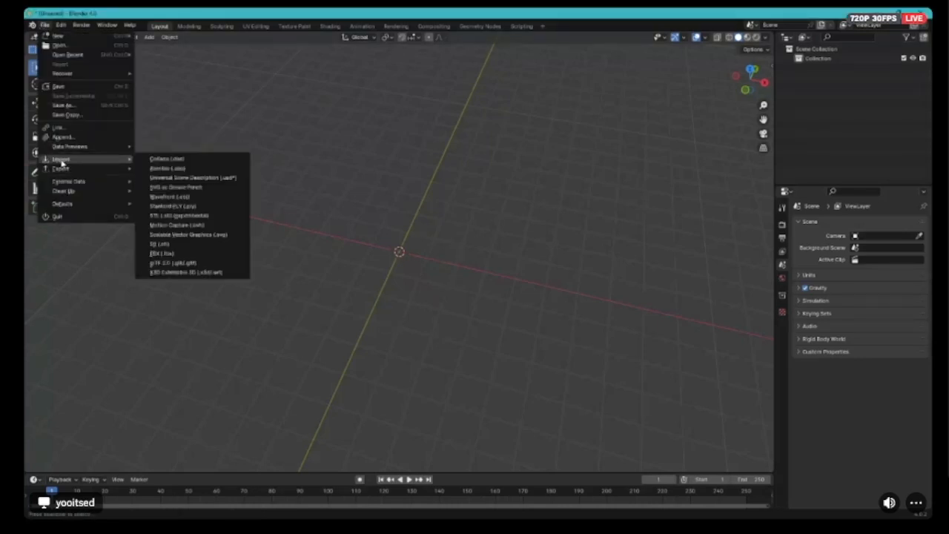
left_click(187, 244)
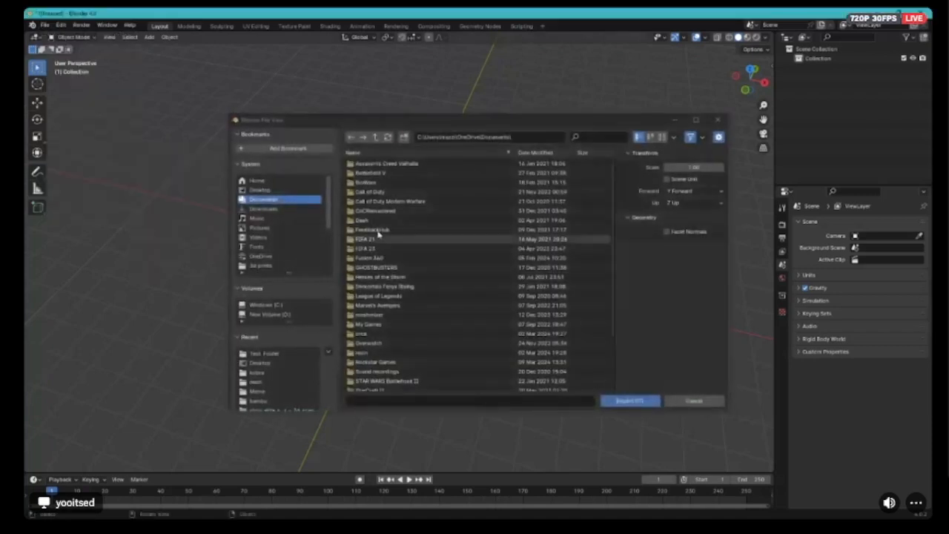
scroll(252, 293, "down", 2)
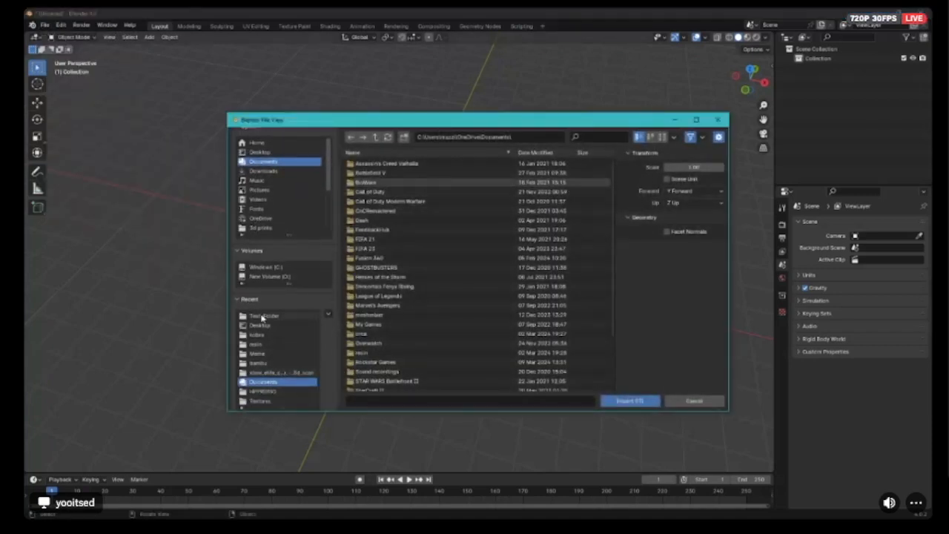
left_click(263, 316)
left_click(367, 163)
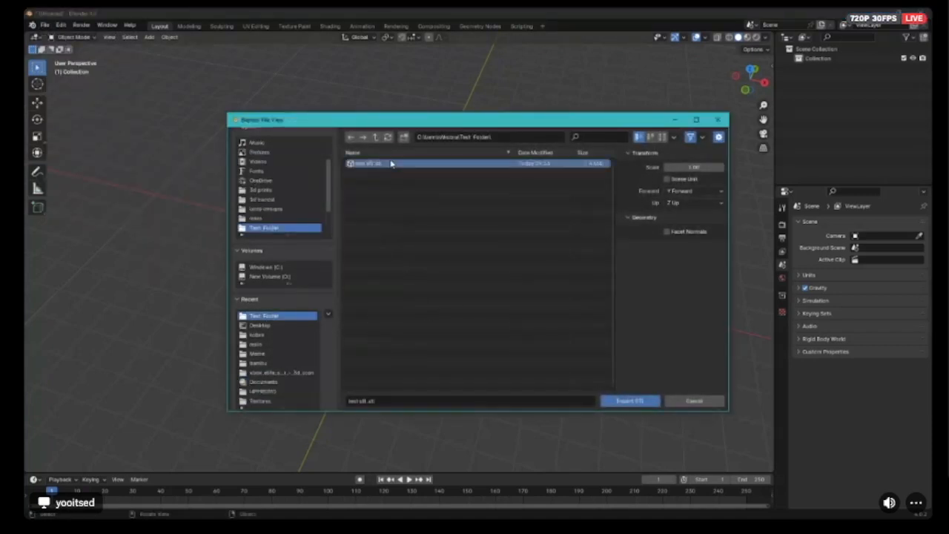
left_click(620, 400)
scroll(426, 280, "up", 6)
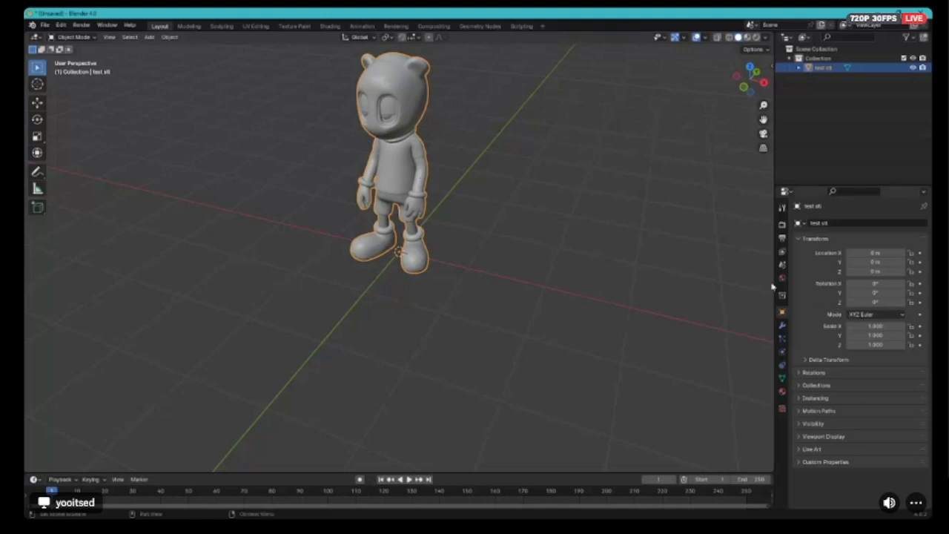
Add a Decimate modifier to the imported STL character
left_click(783, 328)
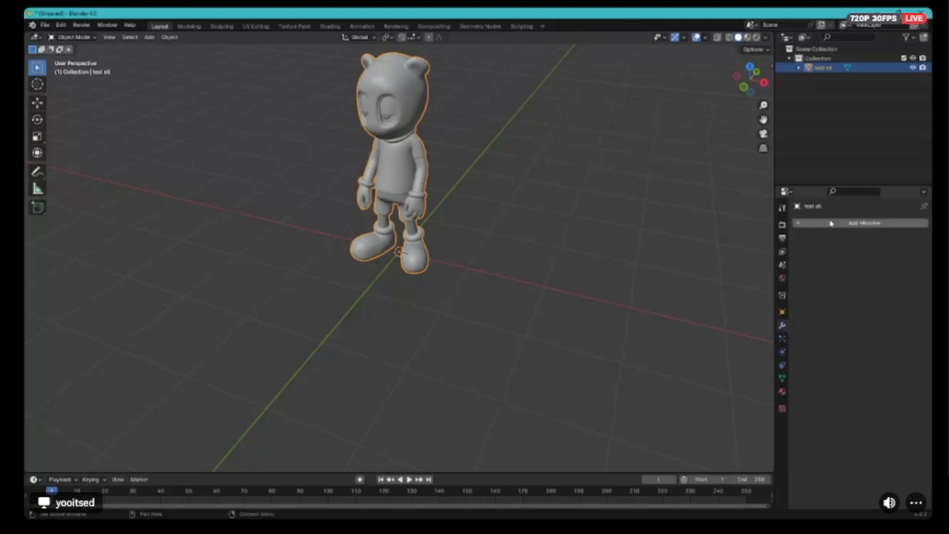
left_click(795, 224)
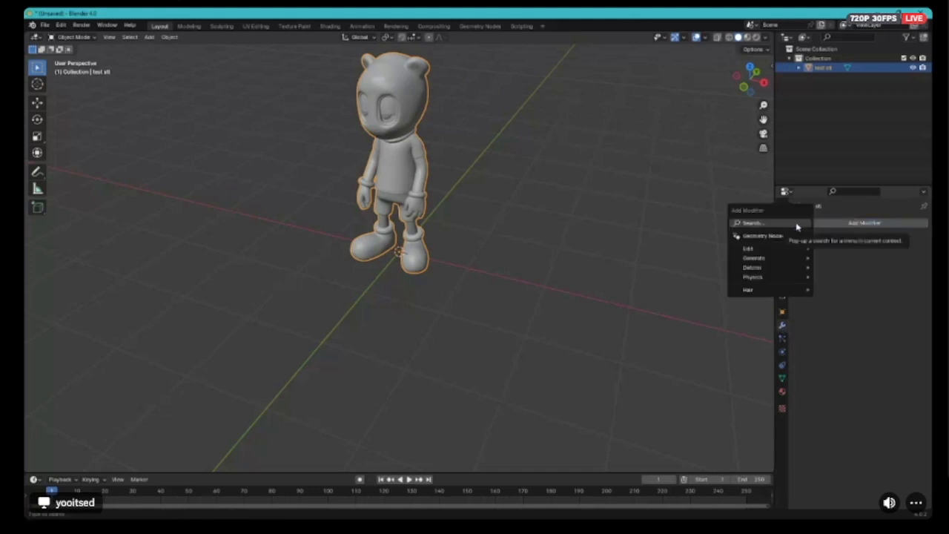
mouse_move(768, 261)
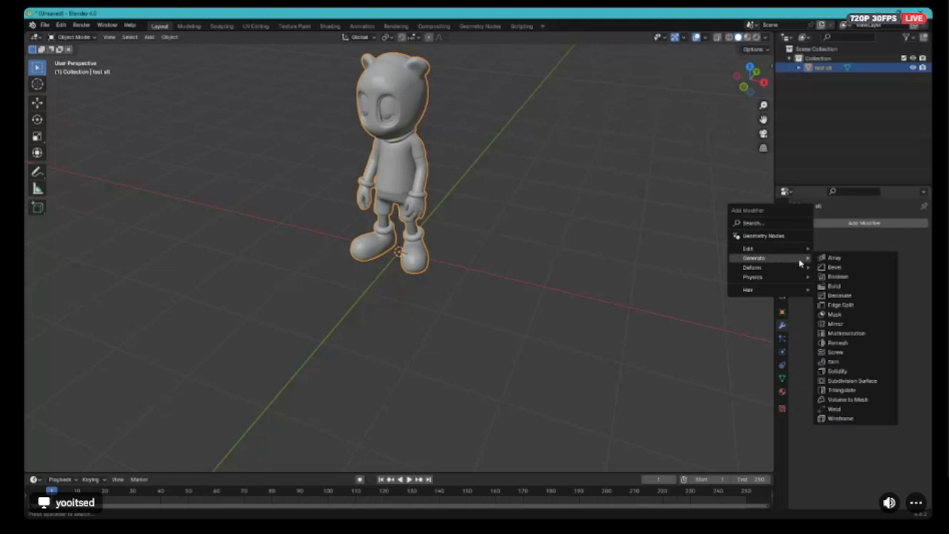
left_click(841, 295)
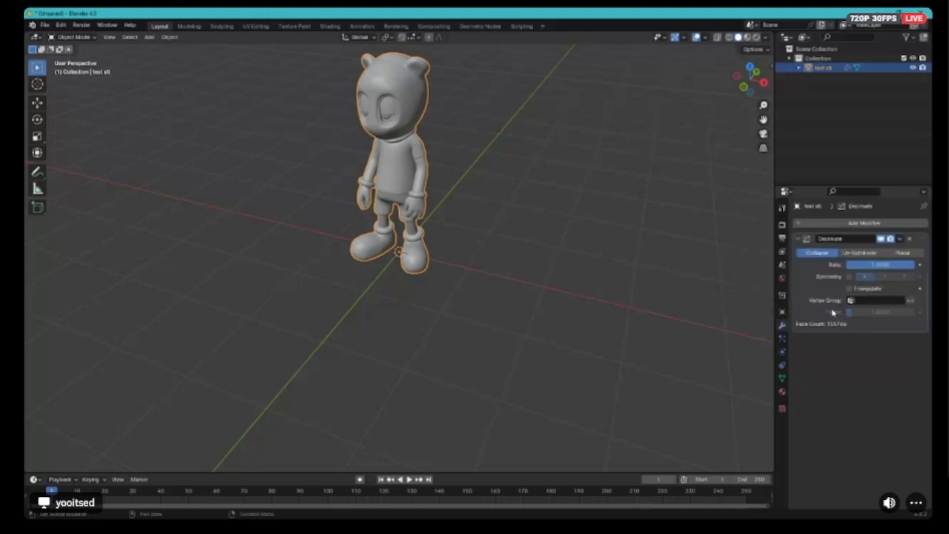
middle_click_drag(518, 290, 443, 293)
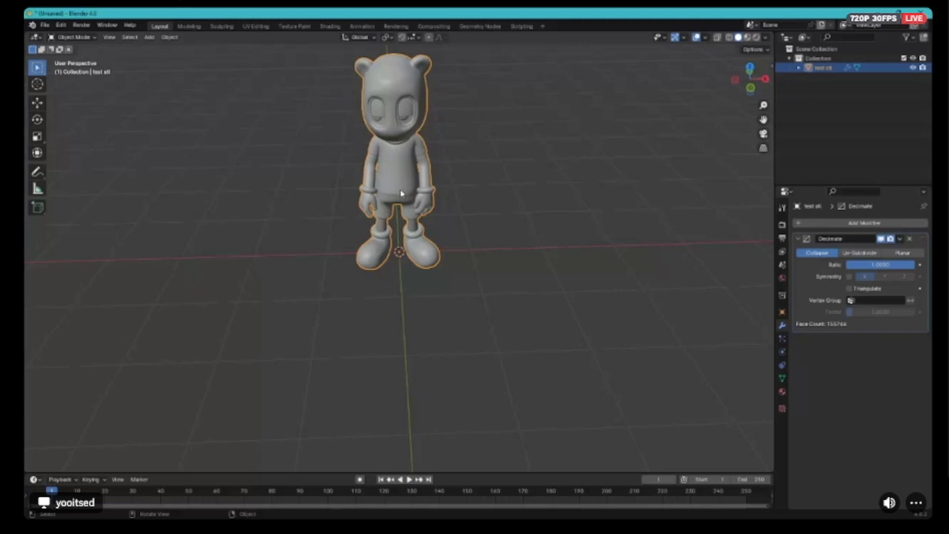
Try a Decimate ratio of 0.5 on the character and restore the ratio to 1
left_click(893, 267)
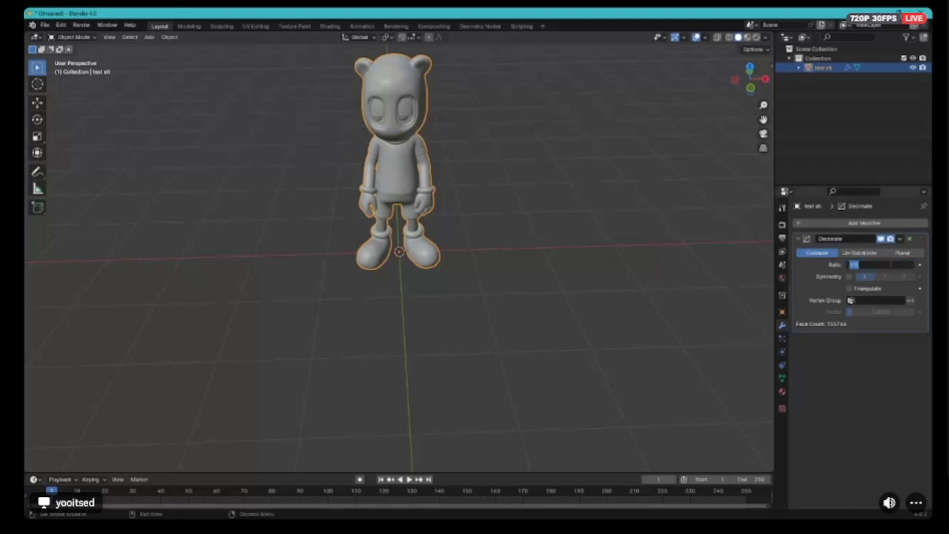
key("BackSpace")
type(".5")
key("Return")
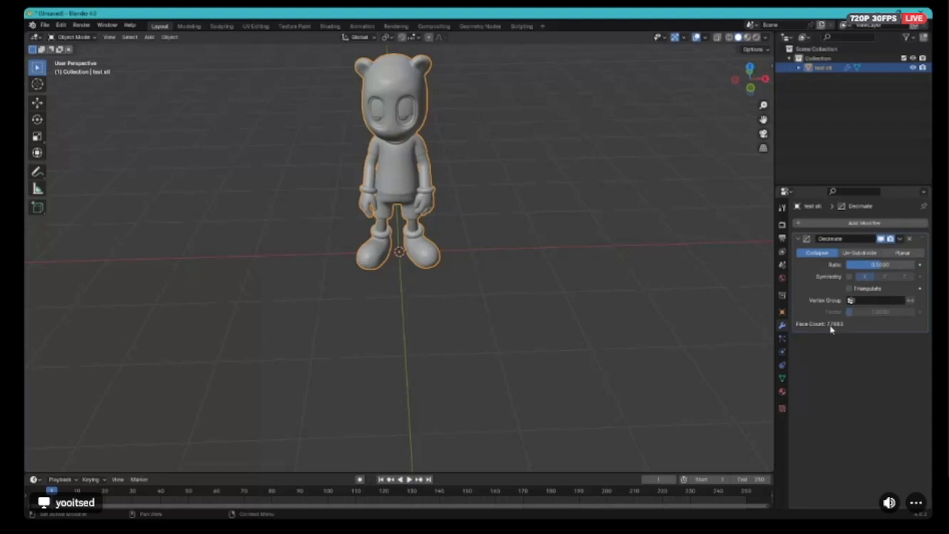
left_click(884, 268)
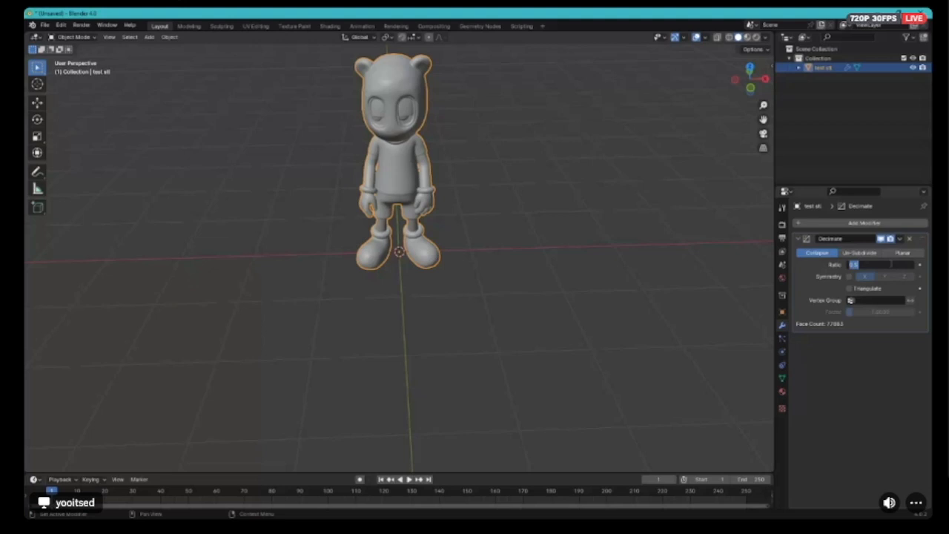
key("BackSpace")
type("1")
key("Return")
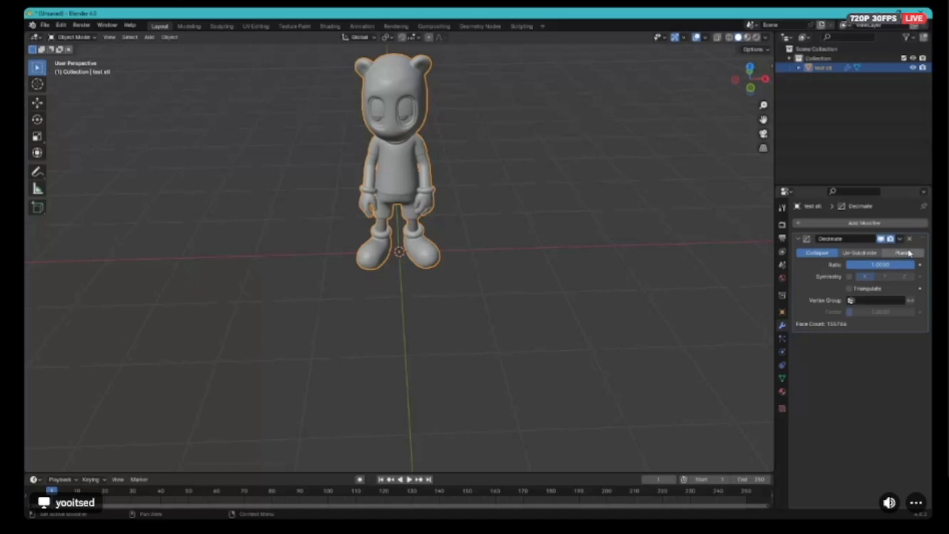
Try Decimate ratios of 0.8 and 0.7 on the character
left_click(881, 267)
key("BackSpace")
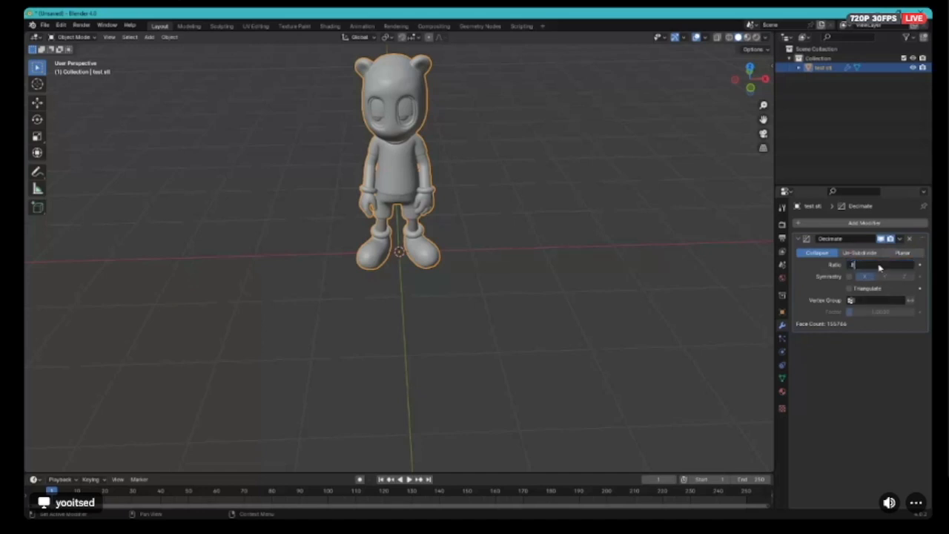
type(".8")
key("Return")
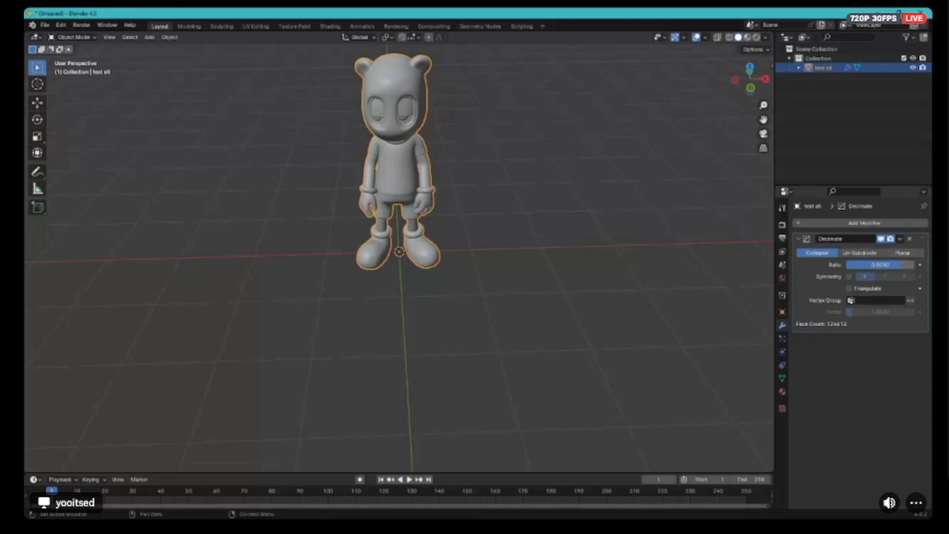
left_click(896, 266)
key("BackSpace")
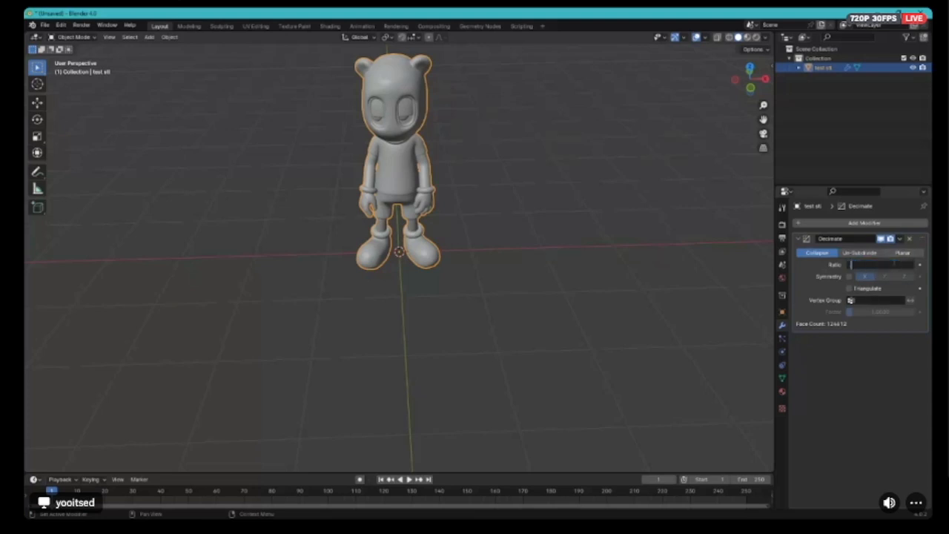
type(".7")
key("Return")
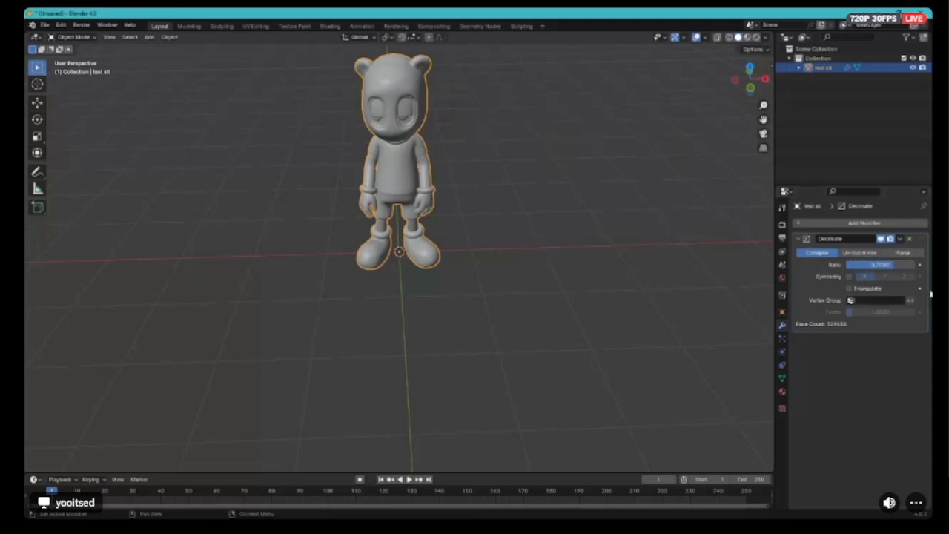
Set the Decimate ratio to 0.6, check the character's shape and remove the modifier
left_click(890, 264)
key("BackSpace")
type(".1")
key("Return")
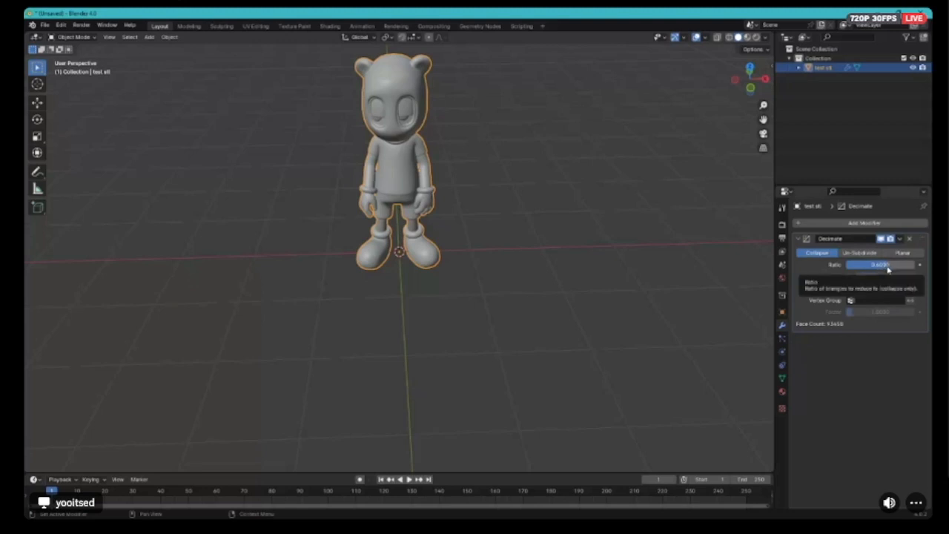
mouse_move(677, 195)
middle_mouse_down()
mouse_move(712, 208)
mouse_move(686, 188)
middle_mouse_up()
middle_click_drag(581, 150, 671, 189)
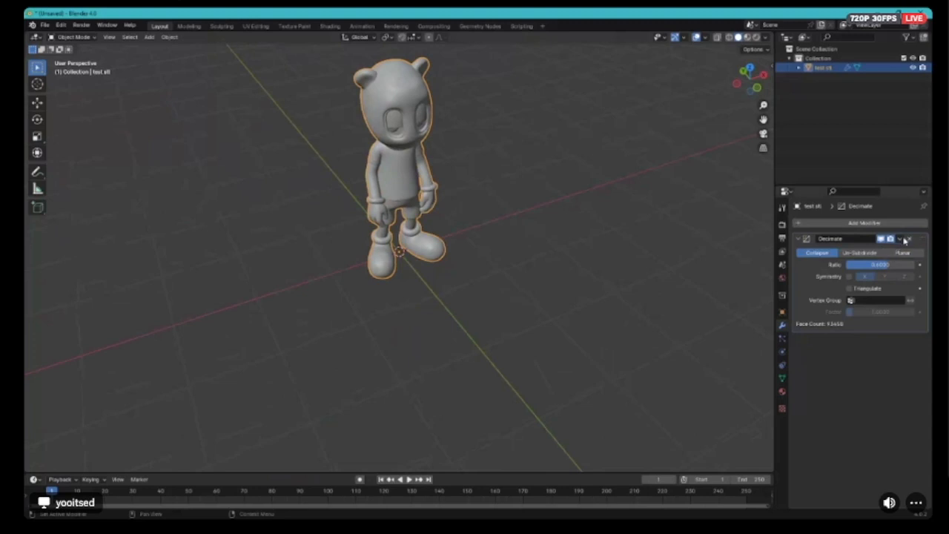
left_click(906, 240)
middle_click_drag(614, 245, 634, 104)
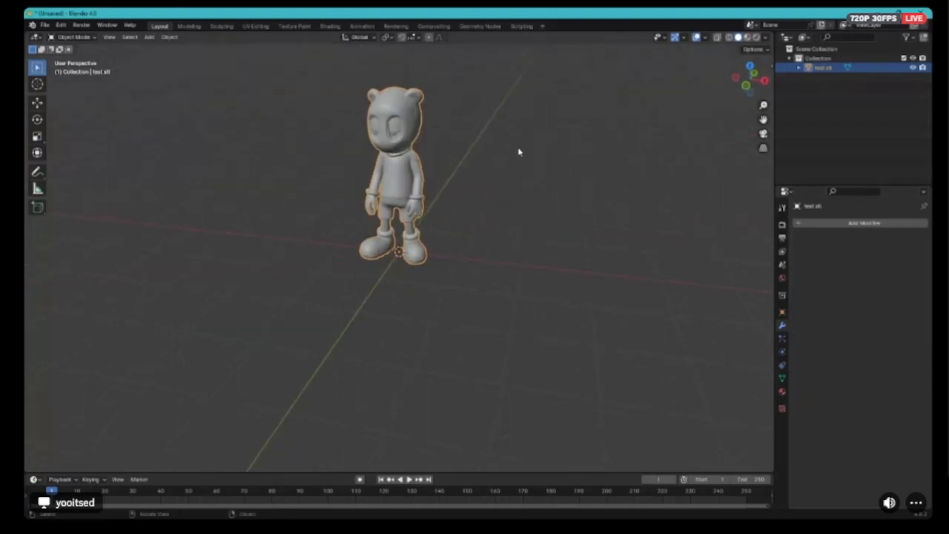
Add a Subdivision Surface modifier to the STL character
left_click(808, 223)
left_click(801, 224)
mouse_move(795, 223)
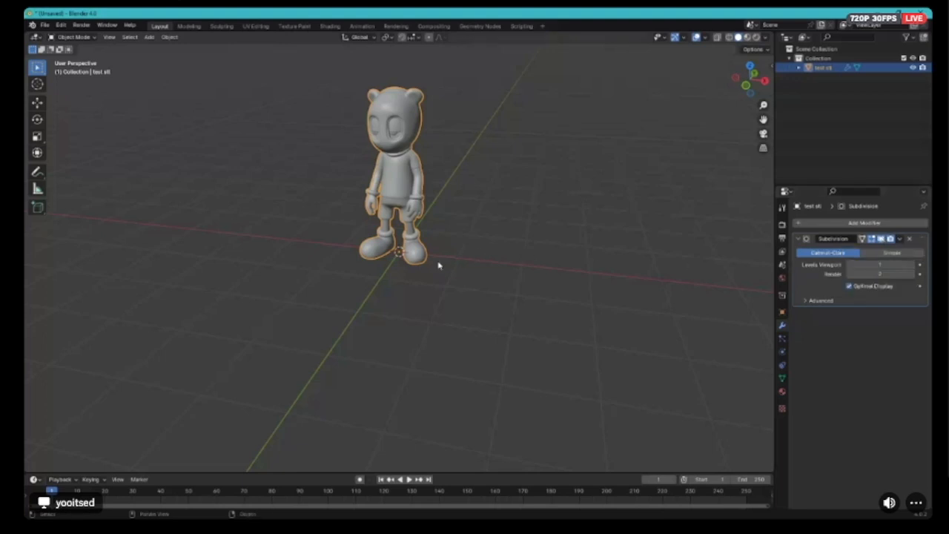
Disable the Subdivision modifier's viewport display, set its levels to 2 for viewport and 3 for render, and expand its advanced settings
left_click(881, 241)
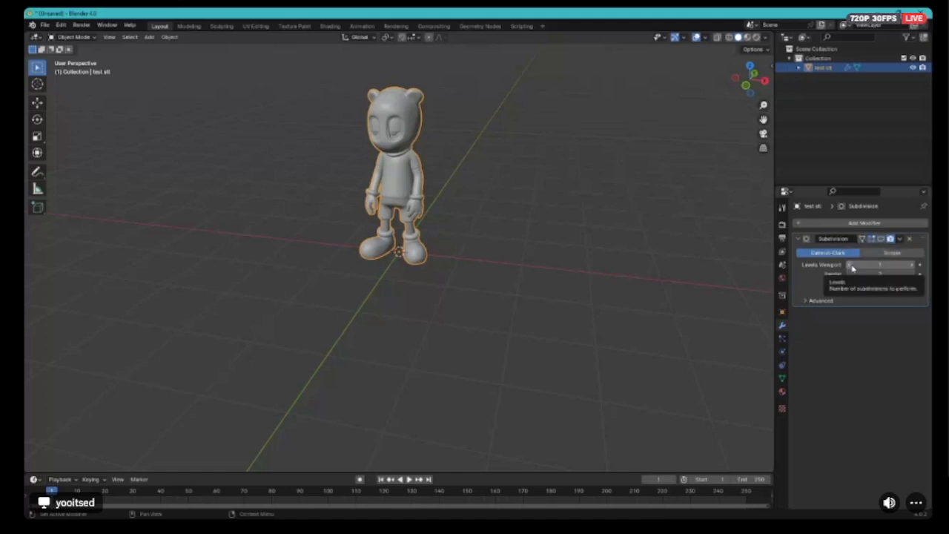
left_click(916, 265)
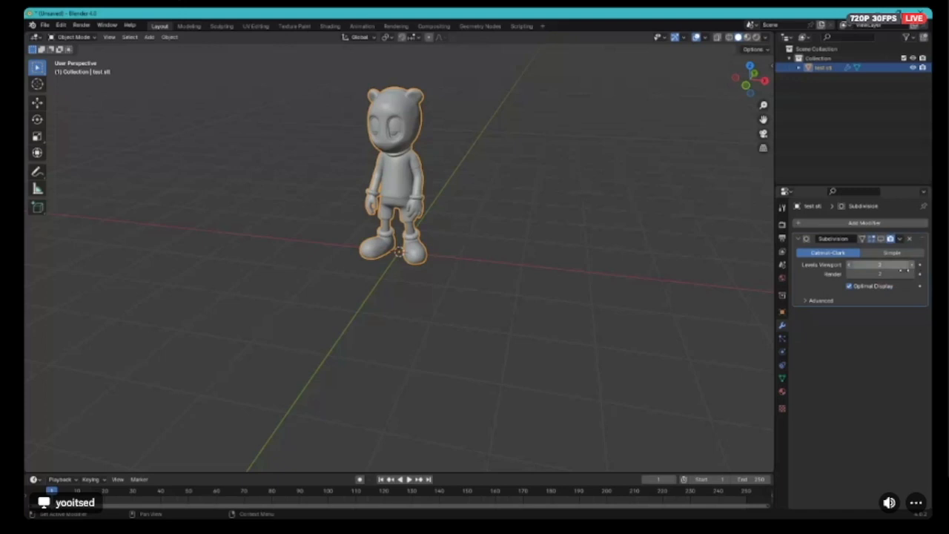
left_click(913, 274)
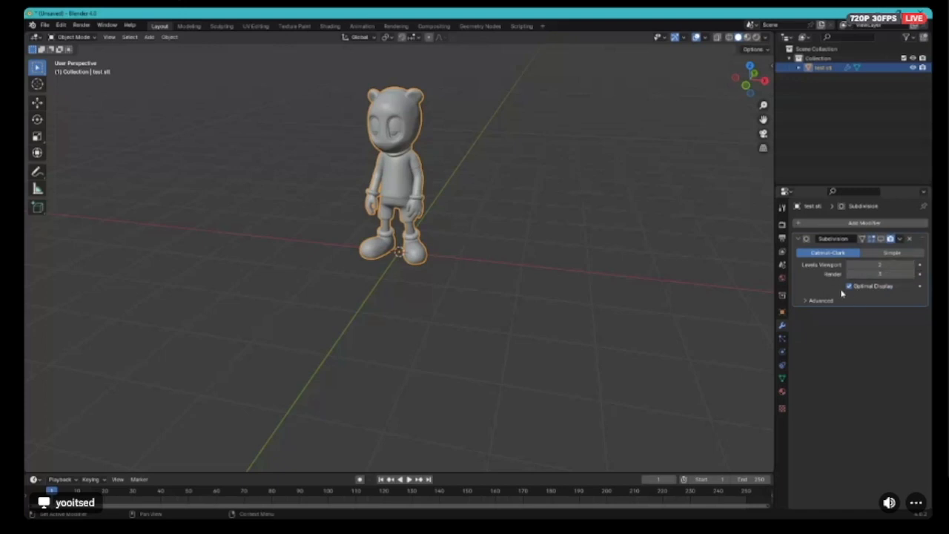
left_click(820, 301)
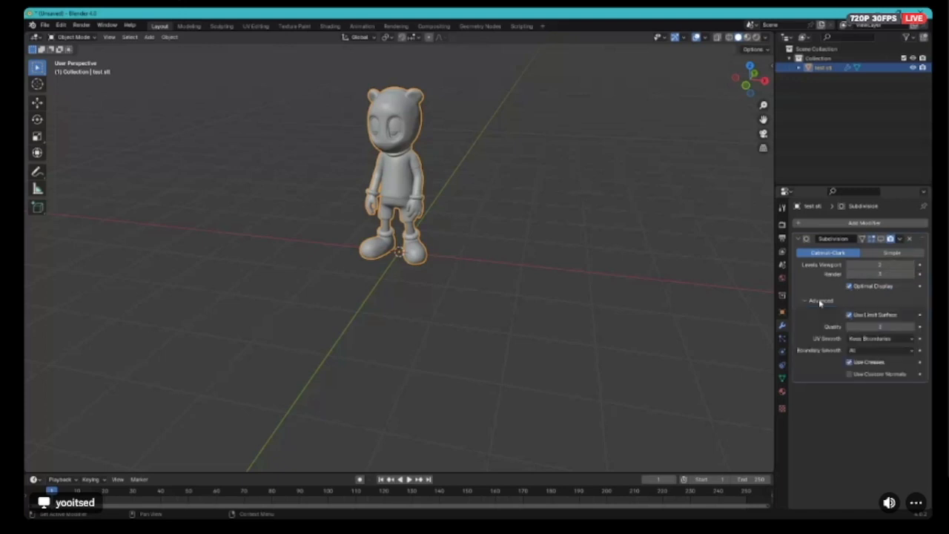
Collapse the Subdivision modifier's advanced settings, apply the modifier to the STL character and inspect its surface up close
left_click(819, 300)
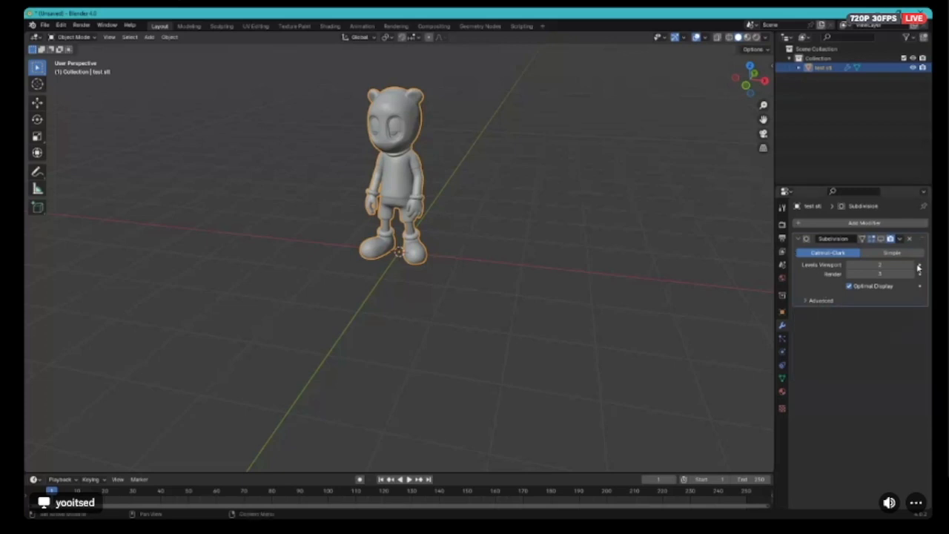
left_click(901, 238)
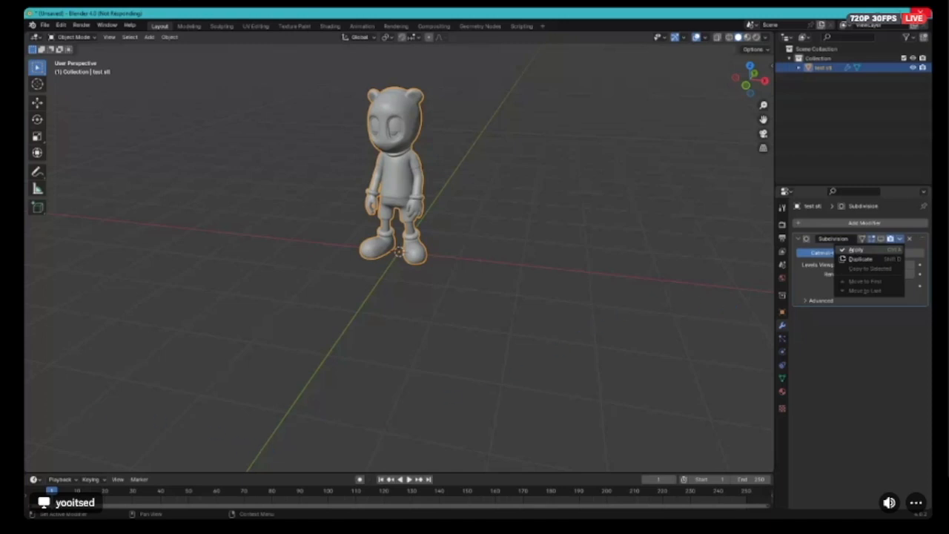
left_click(159, 373)
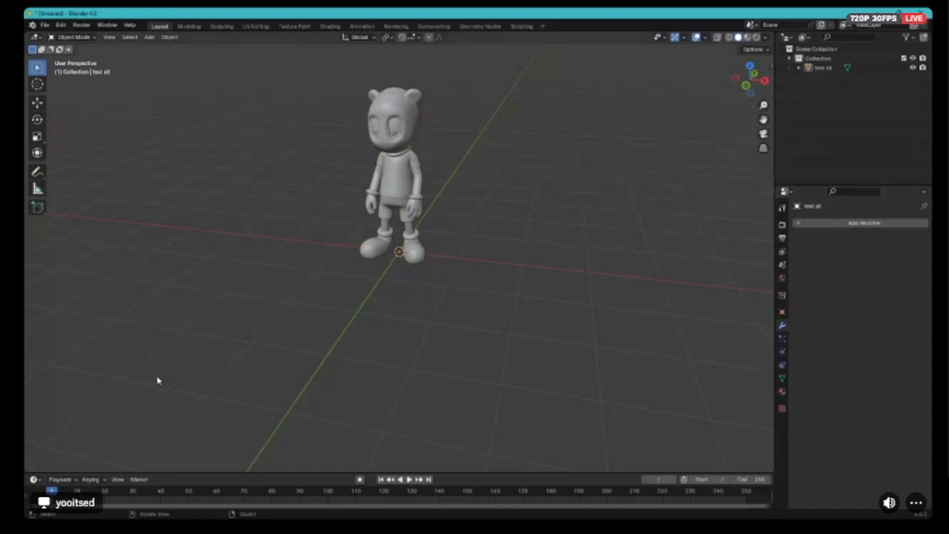
middle_click_drag(485, 293, 488, 268)
scroll(504, 280, "up", 2)
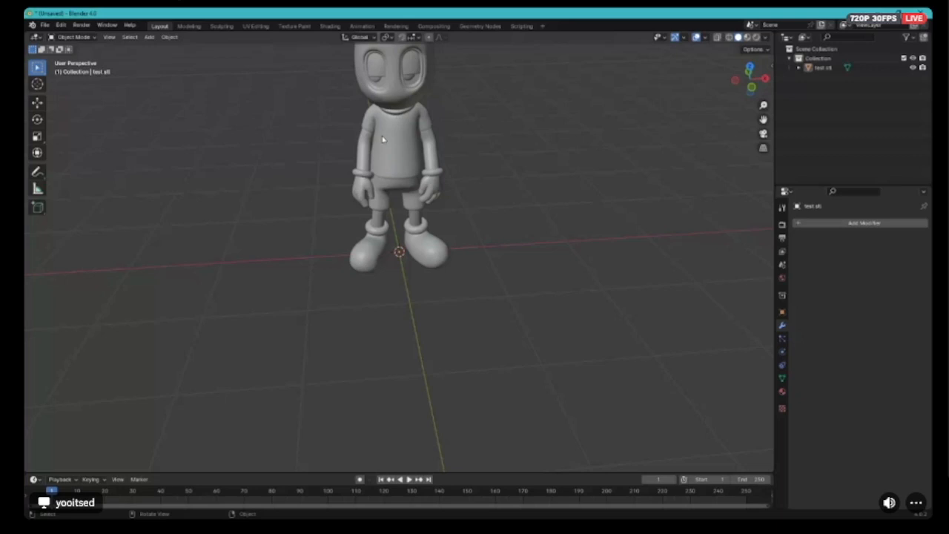
scroll(430, 230, "up", 4)
mouse_move(500, 240)
middle_mouse_down()
mouse_move(486, 288)
mouse_move(497, 221)
middle_mouse_up()
scroll(486, 287, "down", 5)
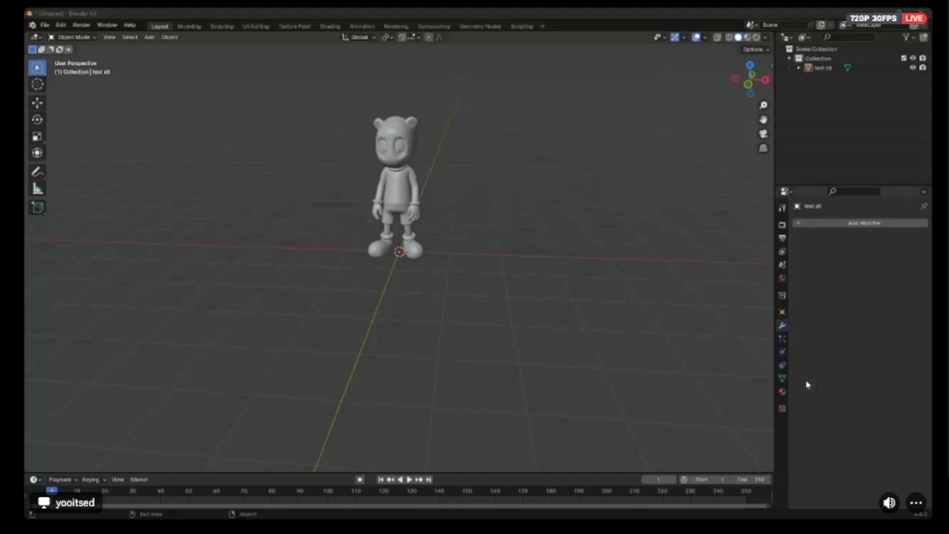
Add a Solidify modifier to the STL character
left_click(843, 222)
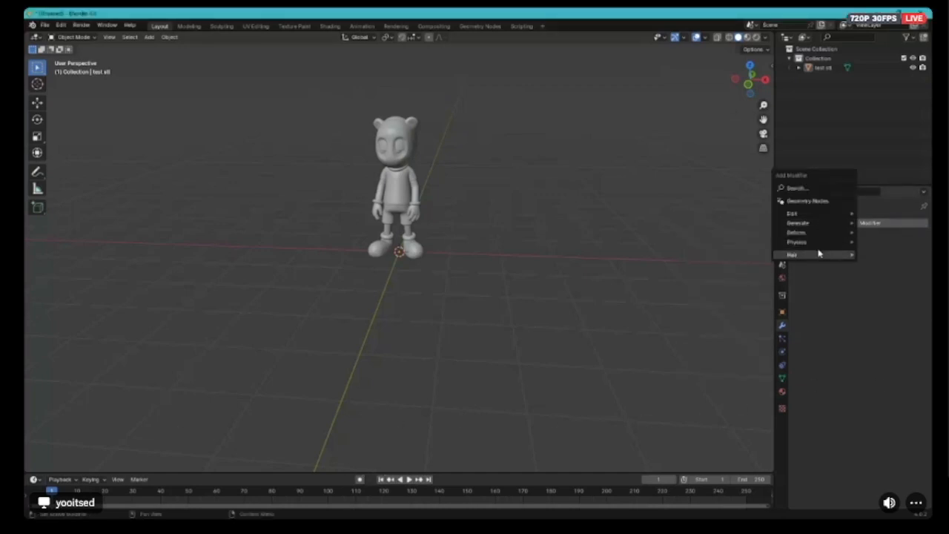
mouse_move(816, 224)
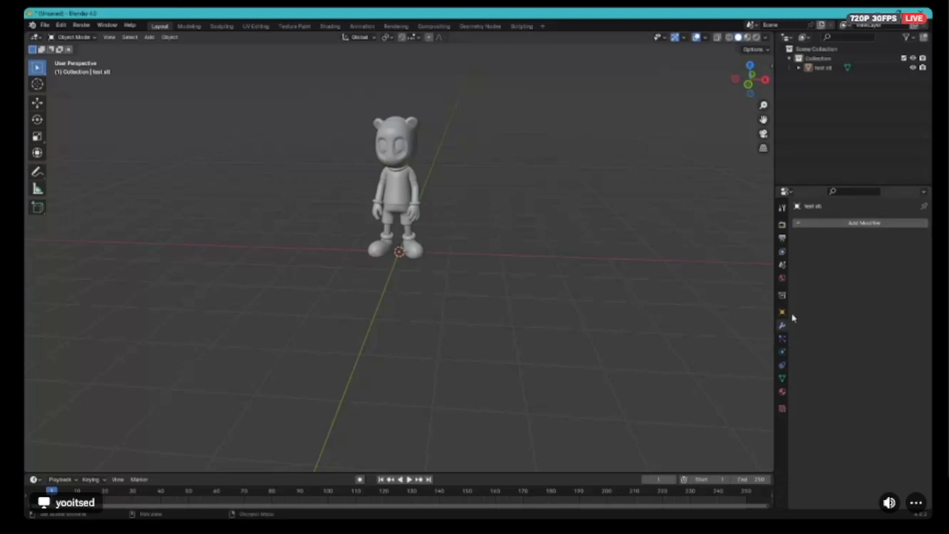
left_click(795, 223)
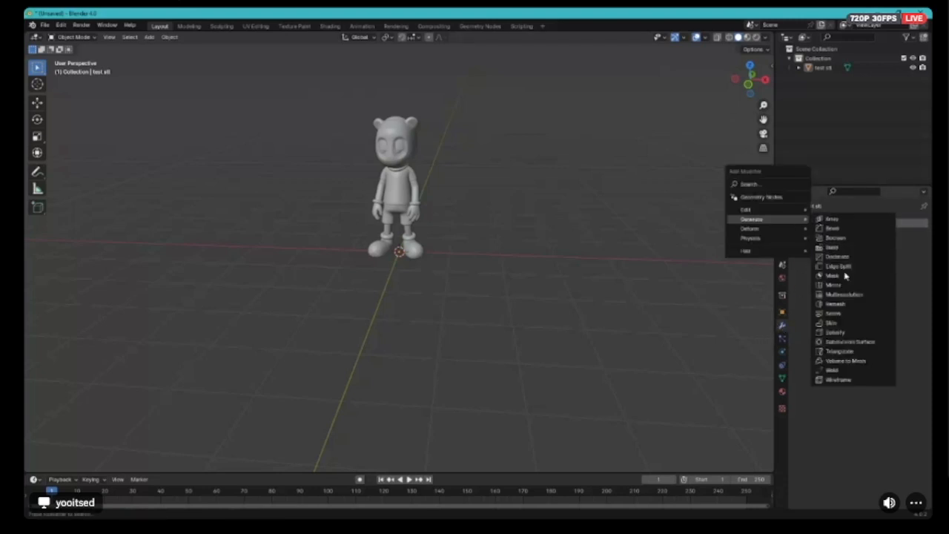
left_click(833, 332)
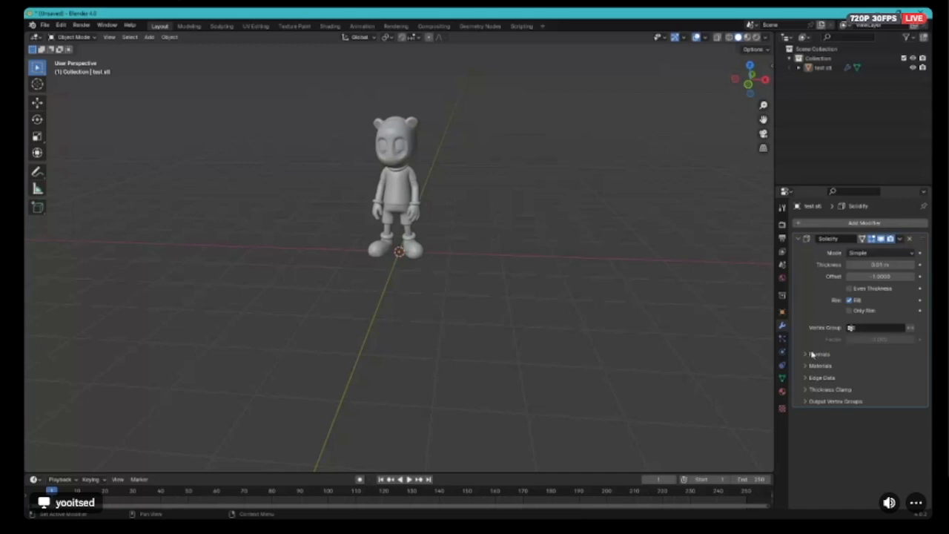
Enable high-quality normals in the Solidify modifier and set its offset to 1
left_click(813, 355)
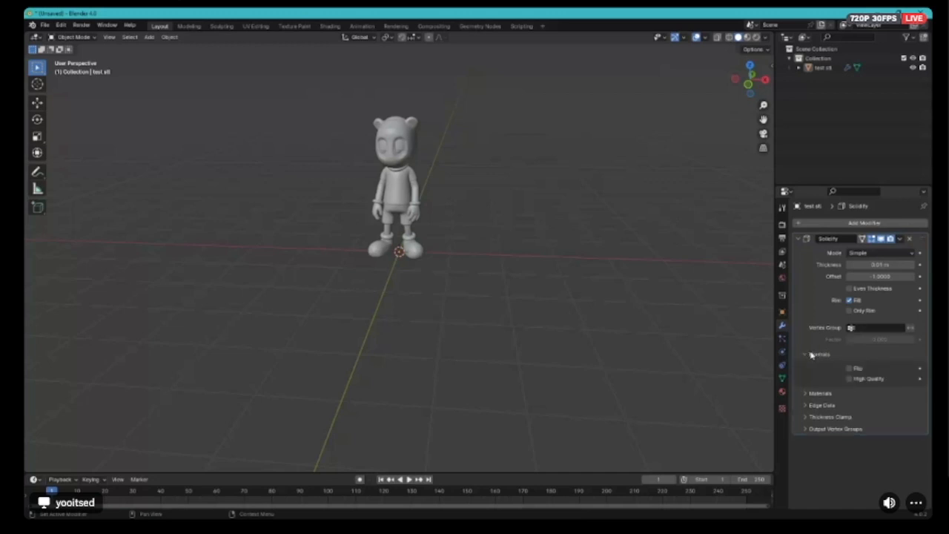
left_click(849, 379)
middle_click_drag(608, 278, 542, 301)
double_click(893, 276)
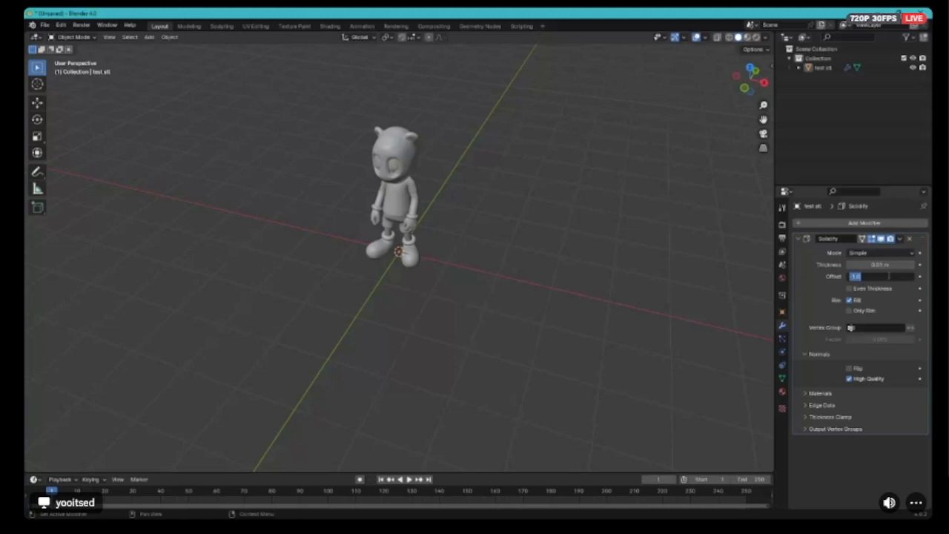
key("BackSpace")
type("1")
key("Return")
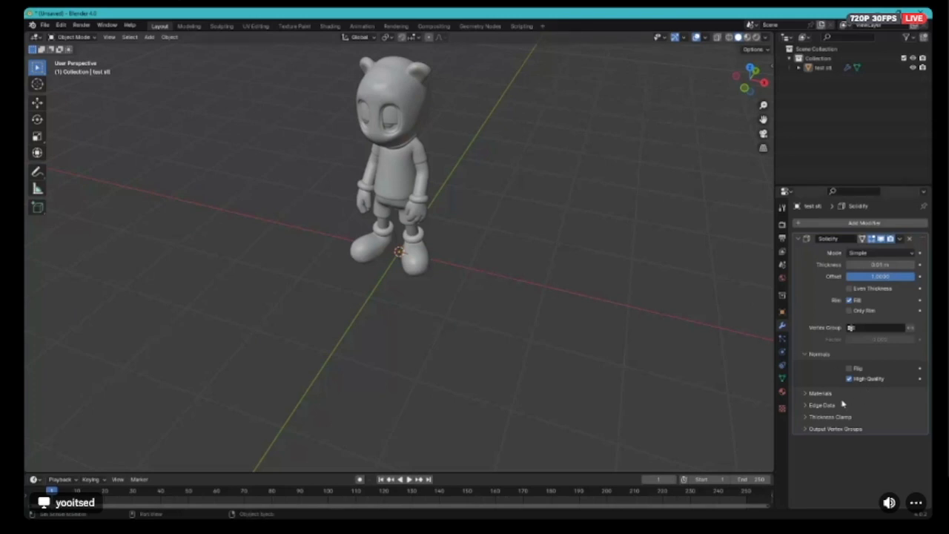
Apply the Solidify modifier and check the character from several angles
left_click(900, 239)
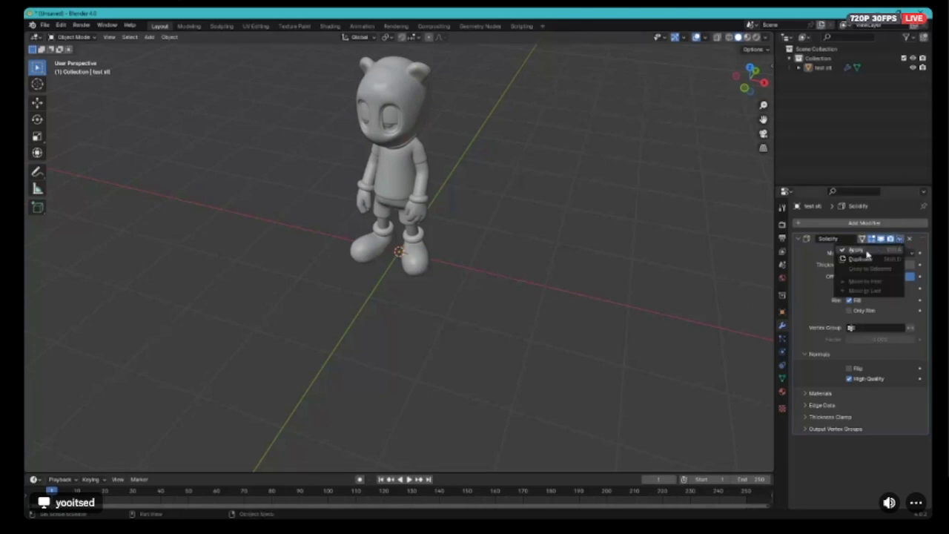
left_click(867, 253)
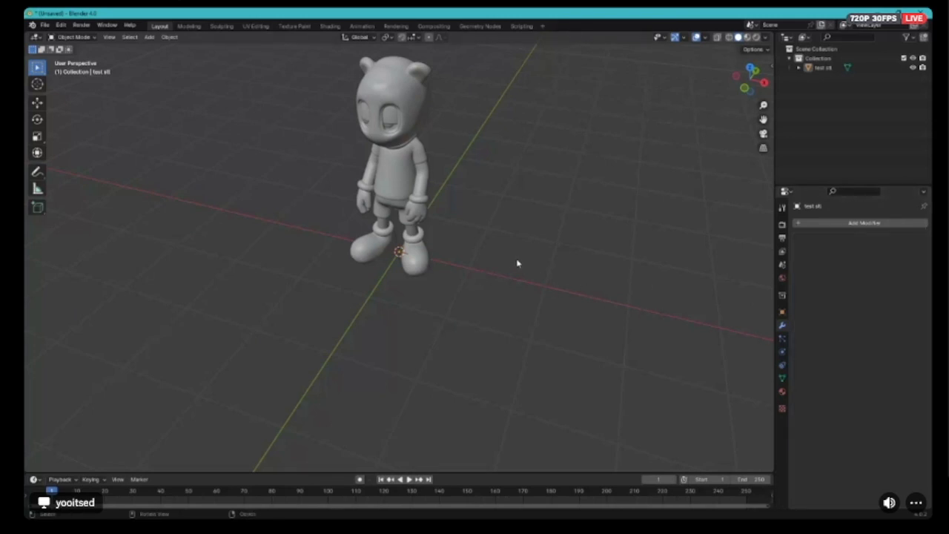
middle_click_drag(517, 264, 479, 278)
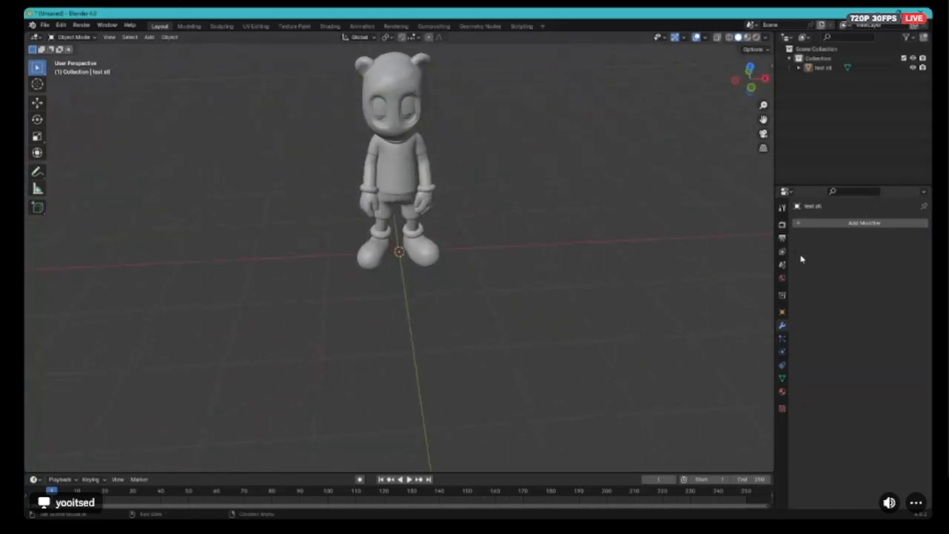
scroll(583, 290, "down", 4)
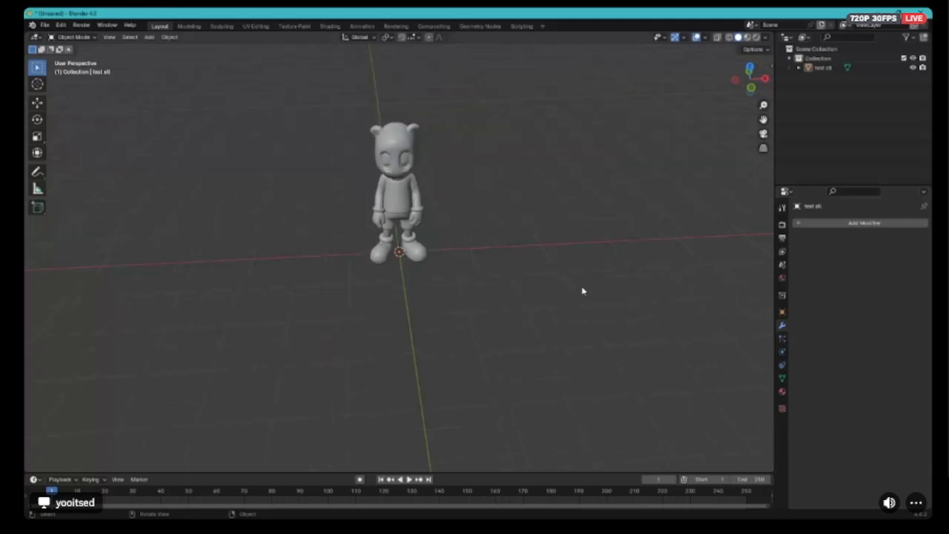
middle_click_drag(581, 257, 549, 239)
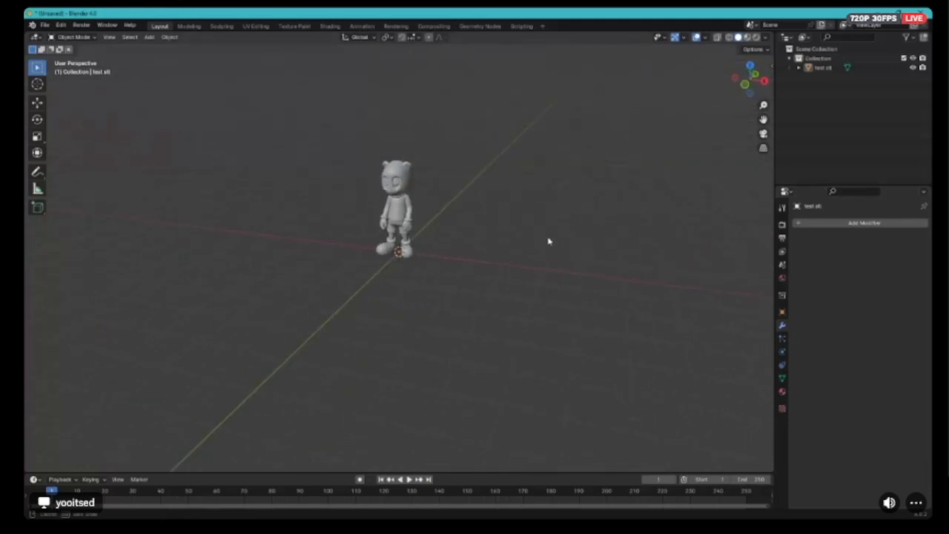
Open the 3D-Print analysis tools for the character in the viewport sidebar
left_click(769, 66)
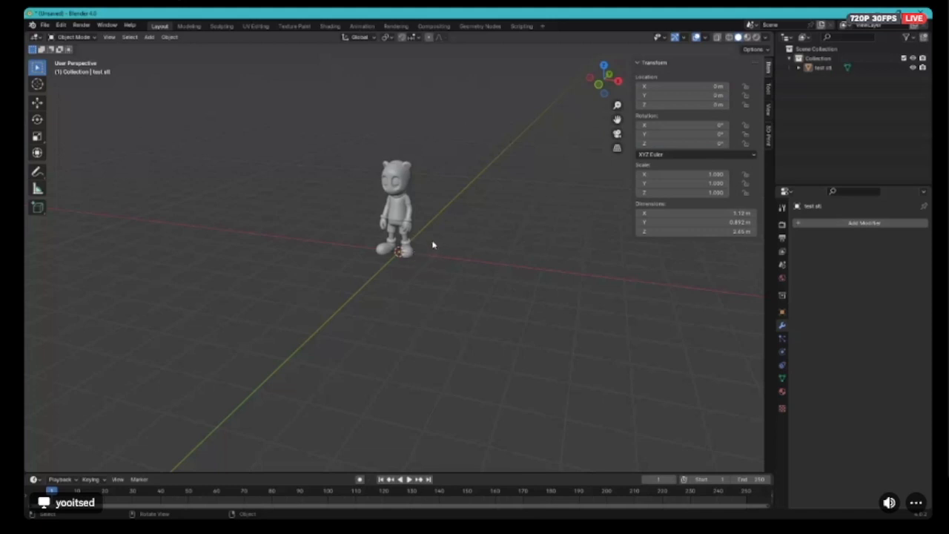
left_click(769, 140)
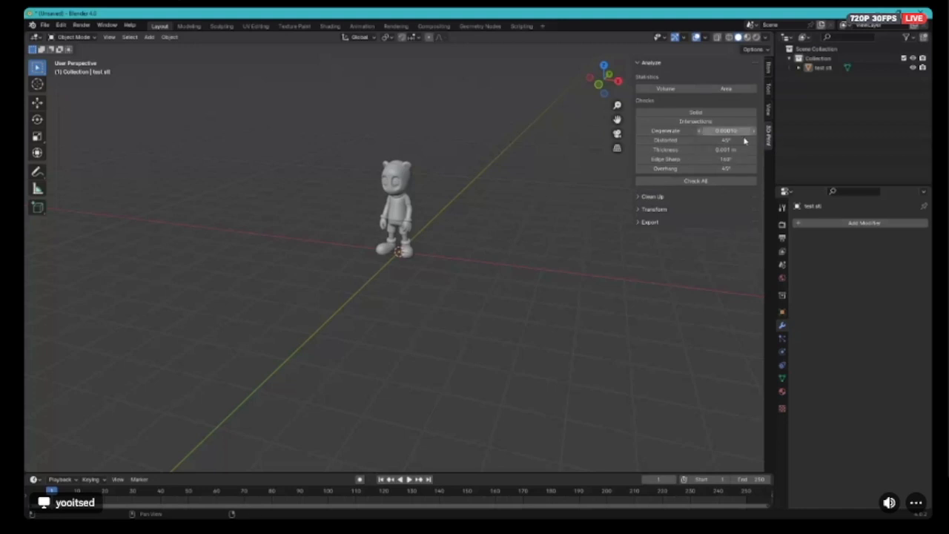
left_click(61, 25)
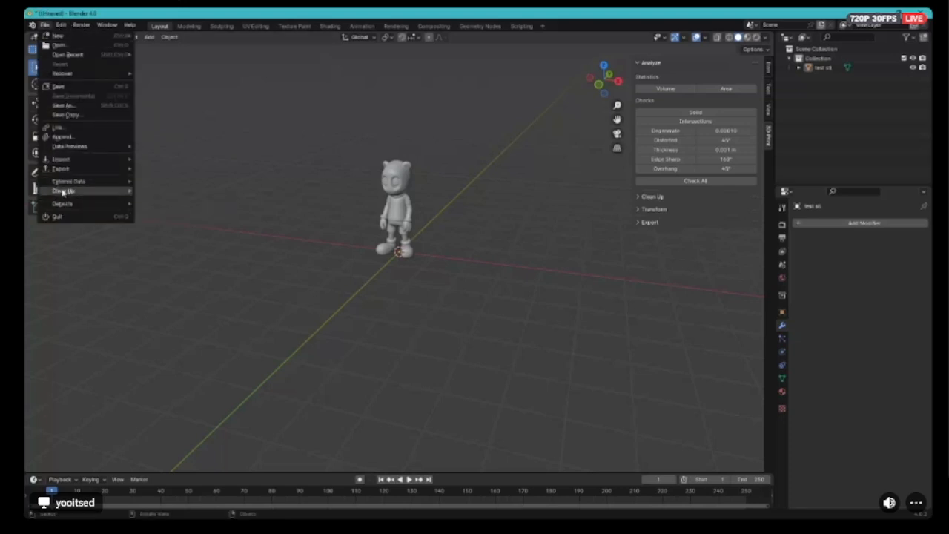
mouse_move(66, 148)
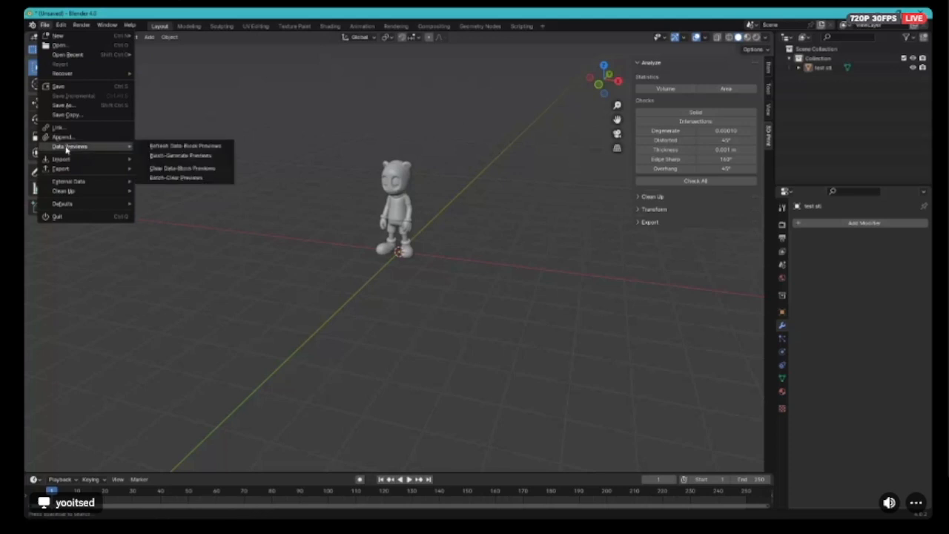
mouse_move(59, 35)
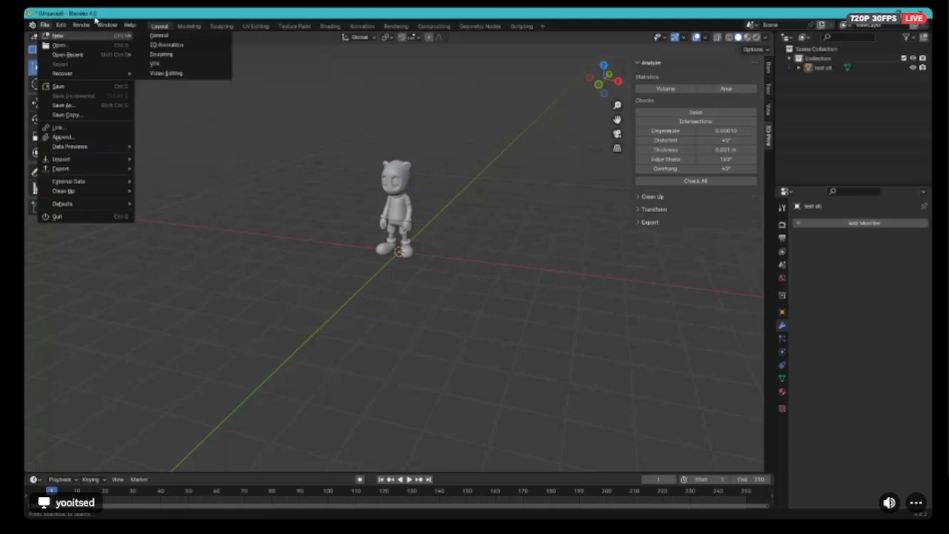
mouse_move(104, 26)
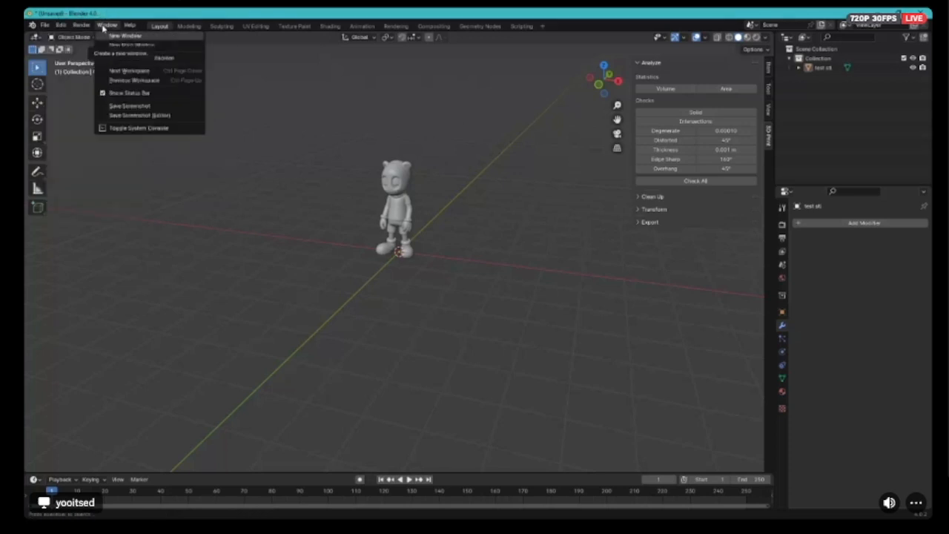
left_click(60, 26)
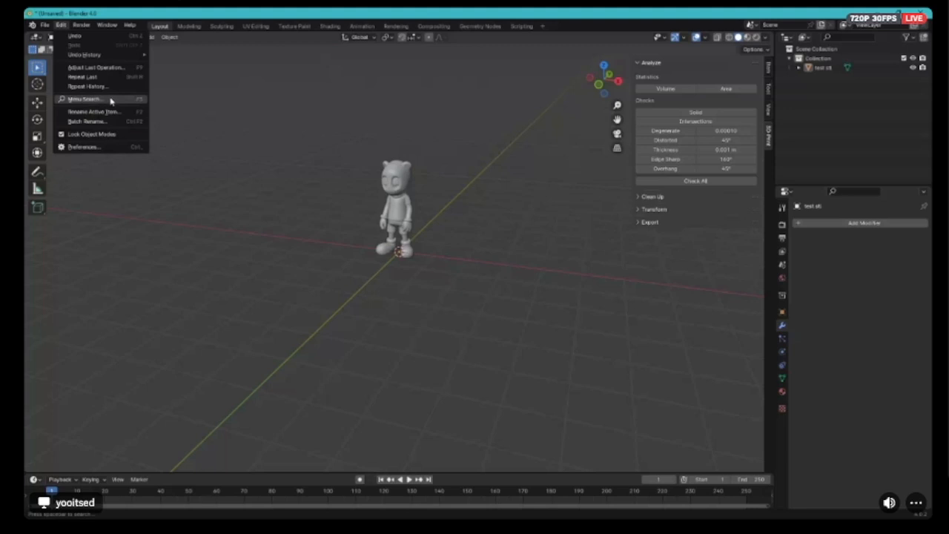
left_click(83, 98)
left_click(278, 81)
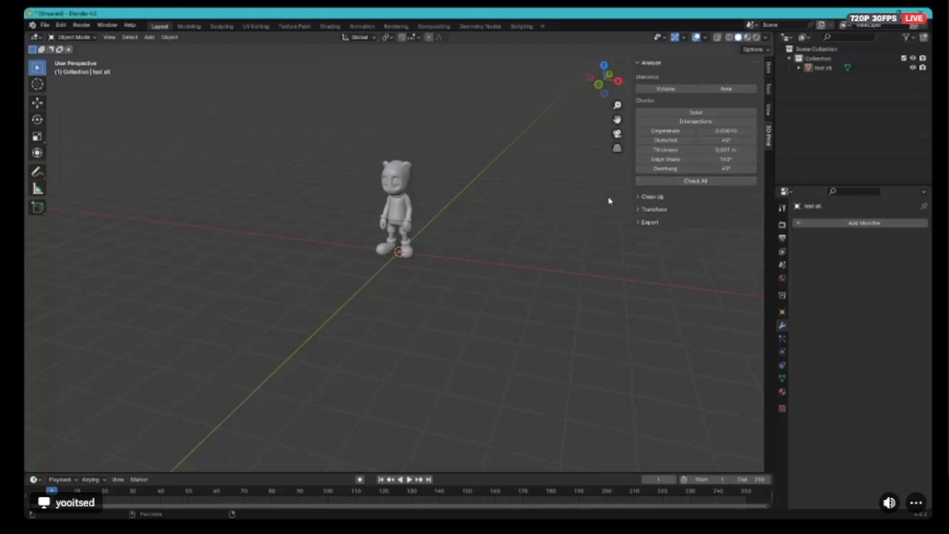
Try to run all 3D-print checks on the character, and force the unresponsive program to close
left_click(706, 184)
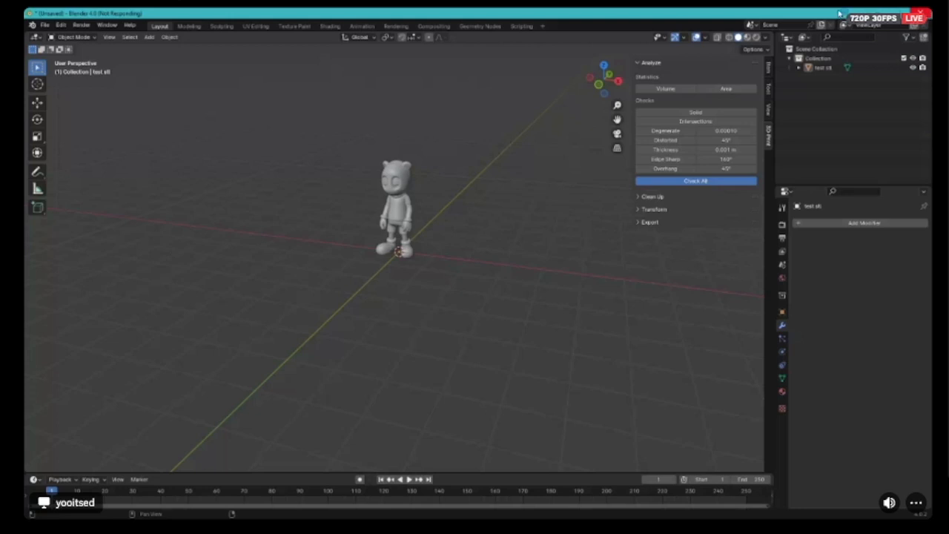
left_click(920, 13)
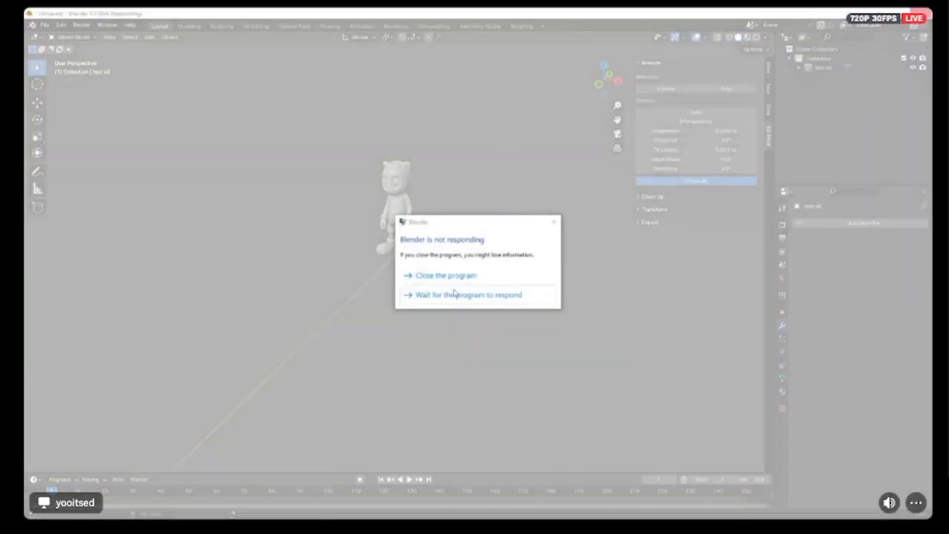
left_click(443, 275)
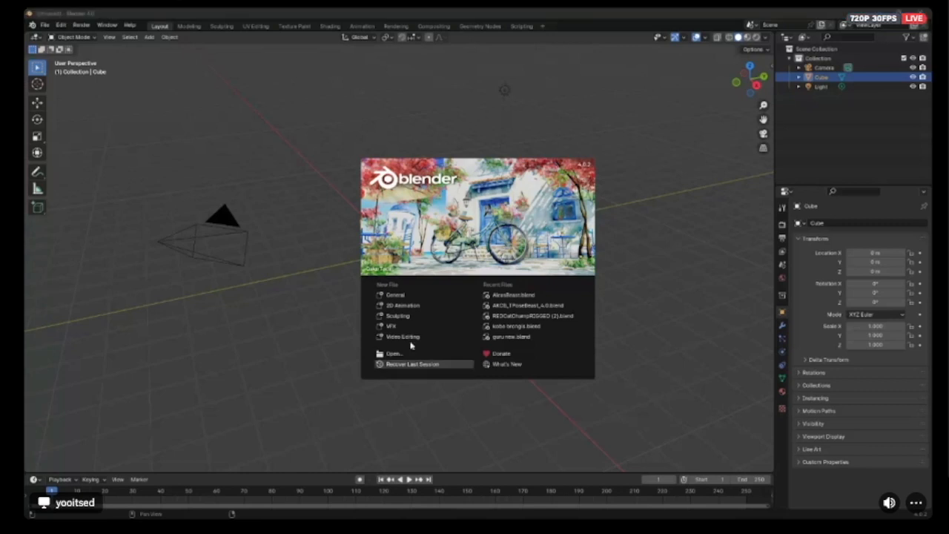
Dismiss the splash screen and delete the default camera, cube and light from the new scene
left_click(505, 175)
left_click_drag(565, 71, 158, 415)
right_click(404, 273)
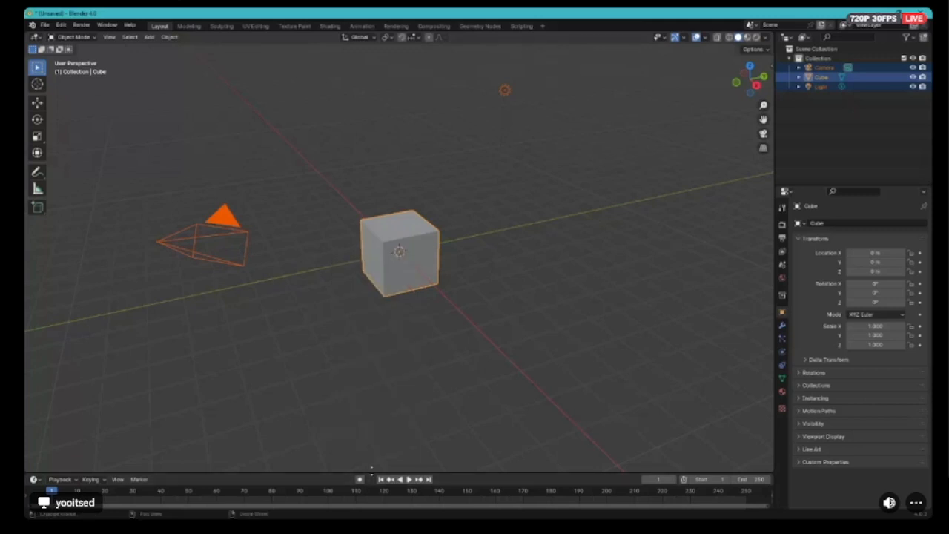
right_click(361, 408)
left_click(341, 456)
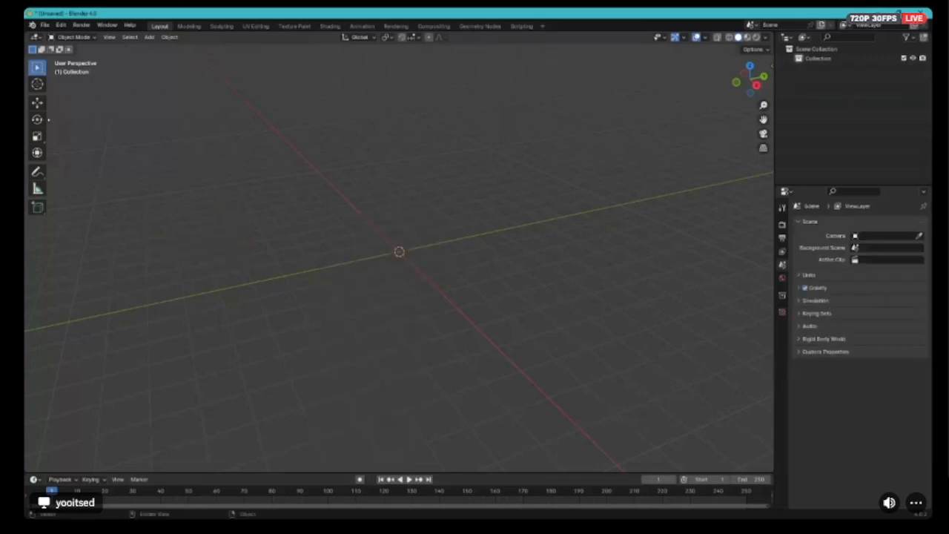
Import test stl.stl from Test Folder as an STL model with scale 1.00
left_click(45, 25)
mouse_move(59, 159)
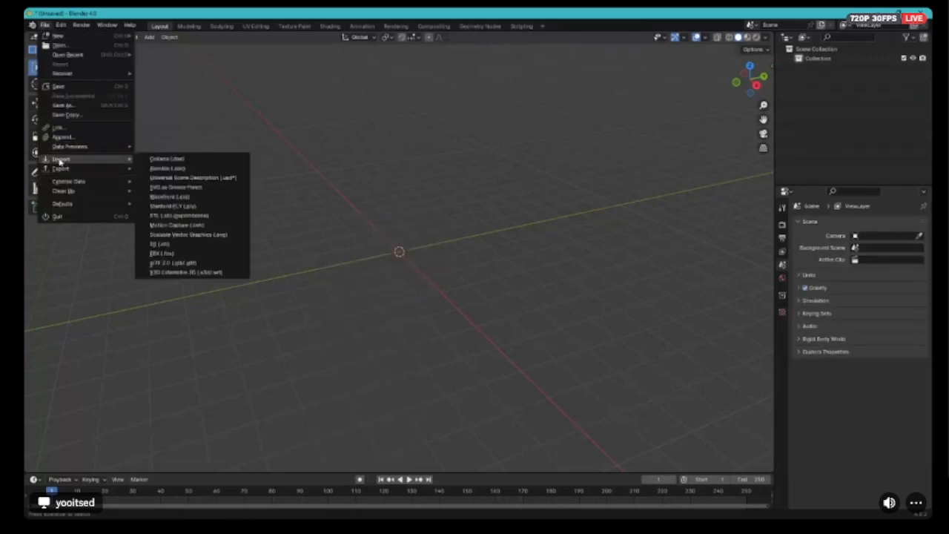
left_click(171, 245)
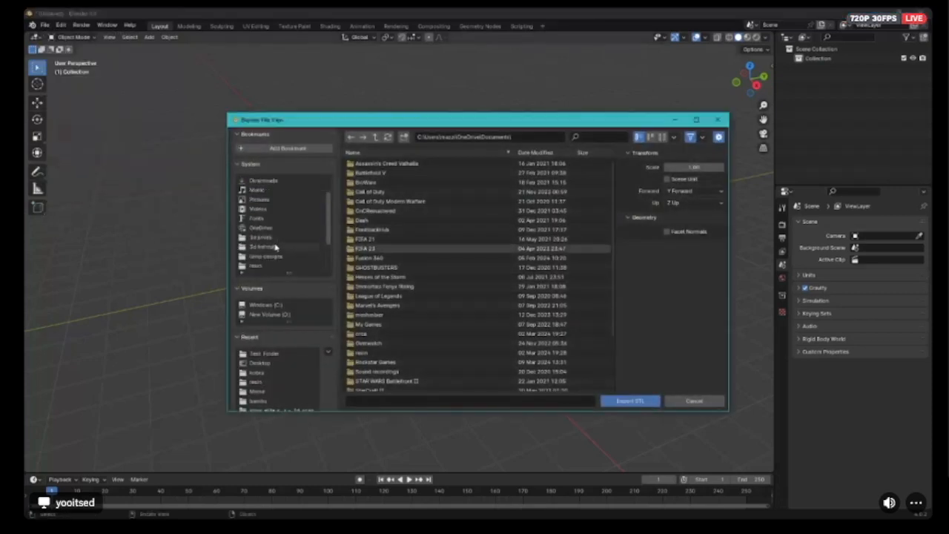
scroll(275, 255, "down", 2)
scroll(264, 228, "up", 2)
scroll(264, 227, "down", 2)
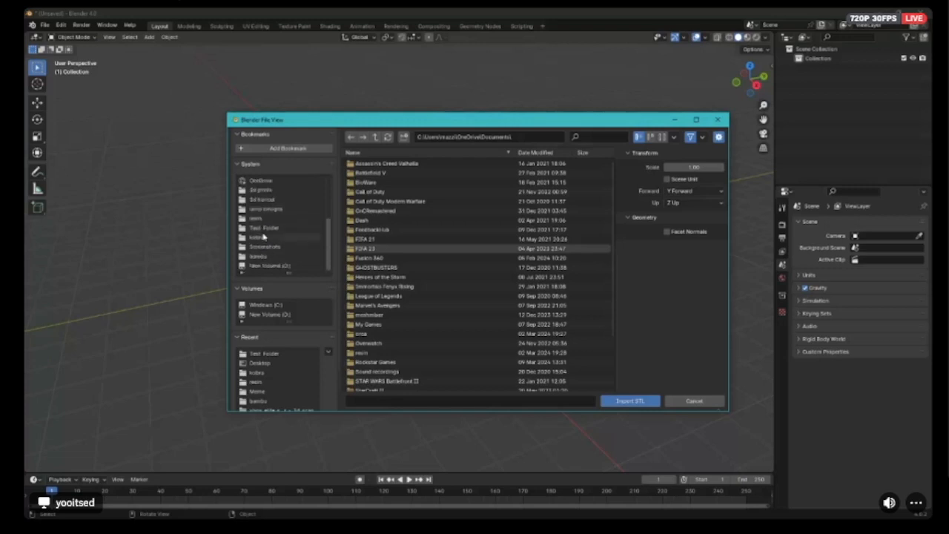
left_click(266, 229)
left_click(362, 163)
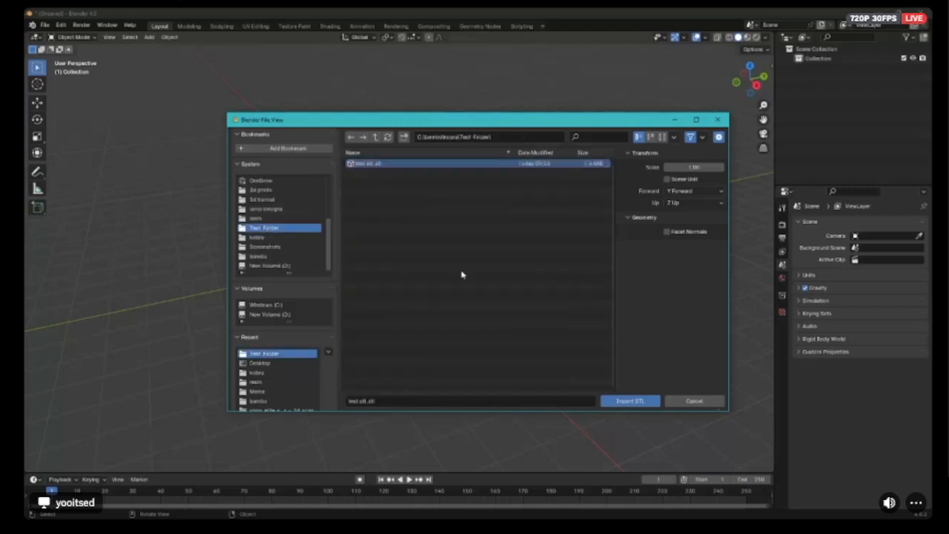
left_click(627, 401)
Run the Make Manifold clean-up from the 3D-Print tools on the imported character
middle_click_drag(427, 281, 531, 263)
left_click(770, 67)
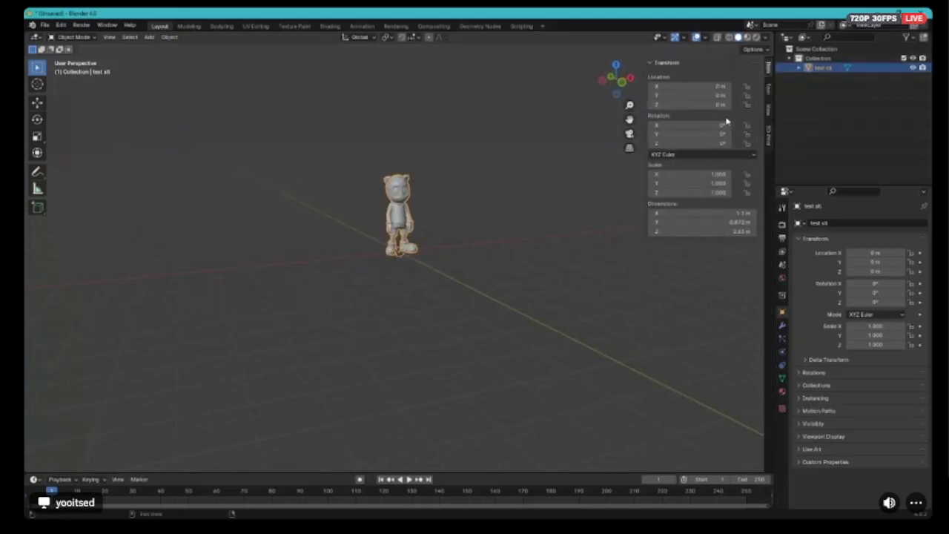
left_click(767, 135)
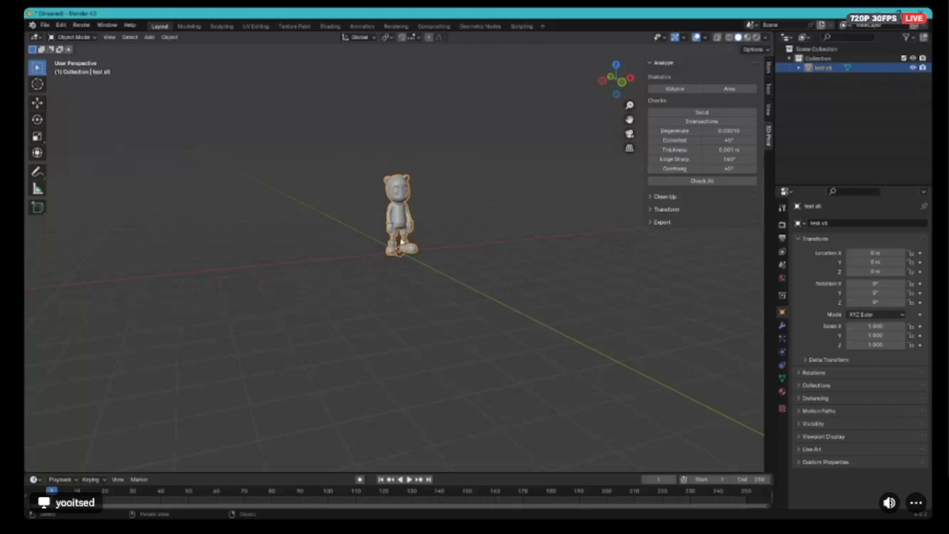
left_click(663, 198)
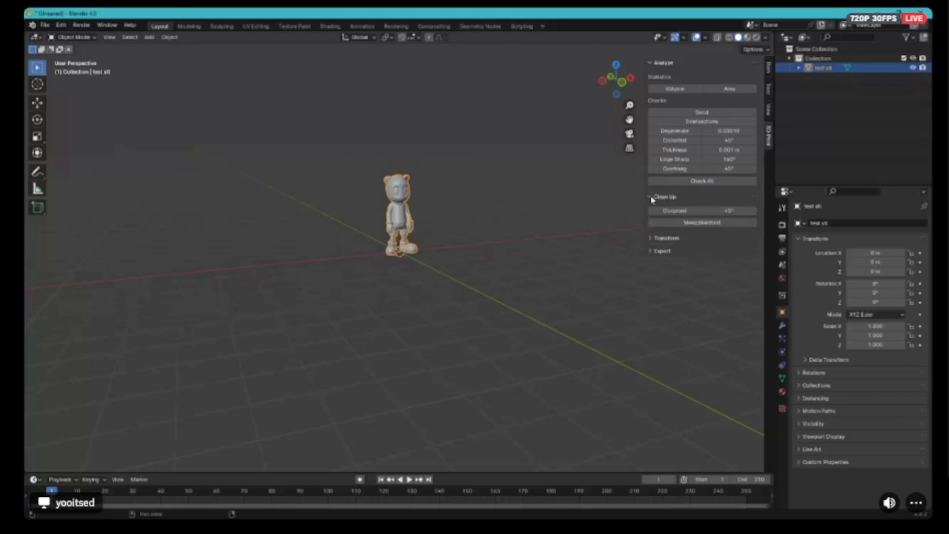
left_click(698, 223)
middle_click_drag(446, 290, 425, 277)
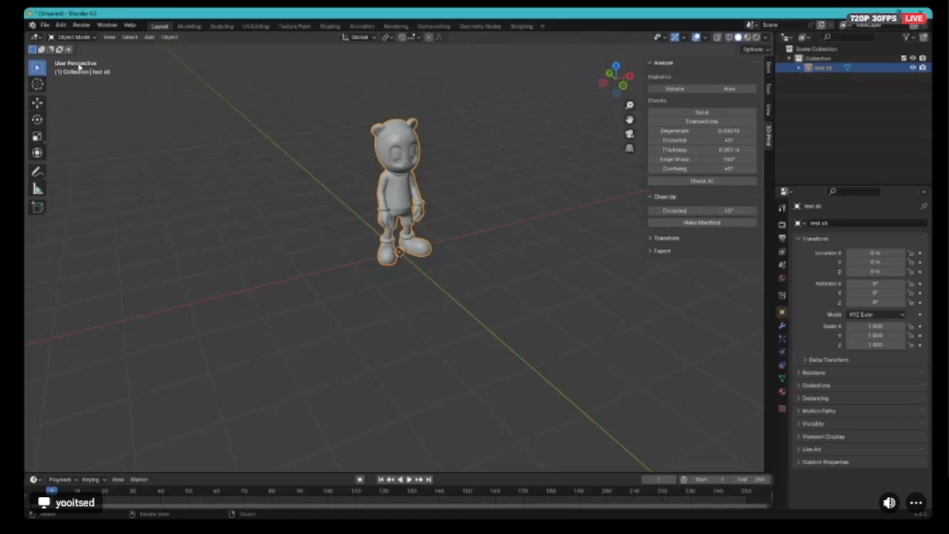
Export the cleaned-up character in STL format
left_click(45, 24)
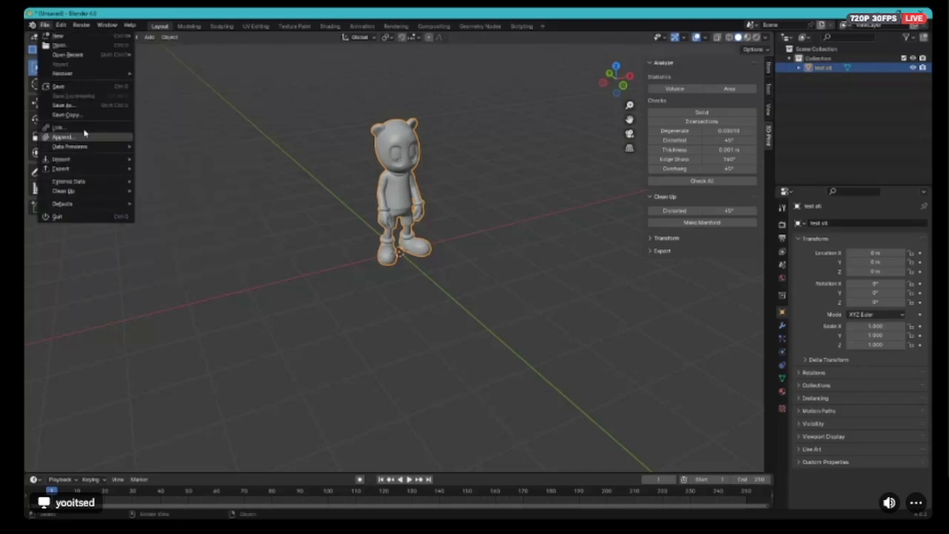
mouse_move(86, 170)
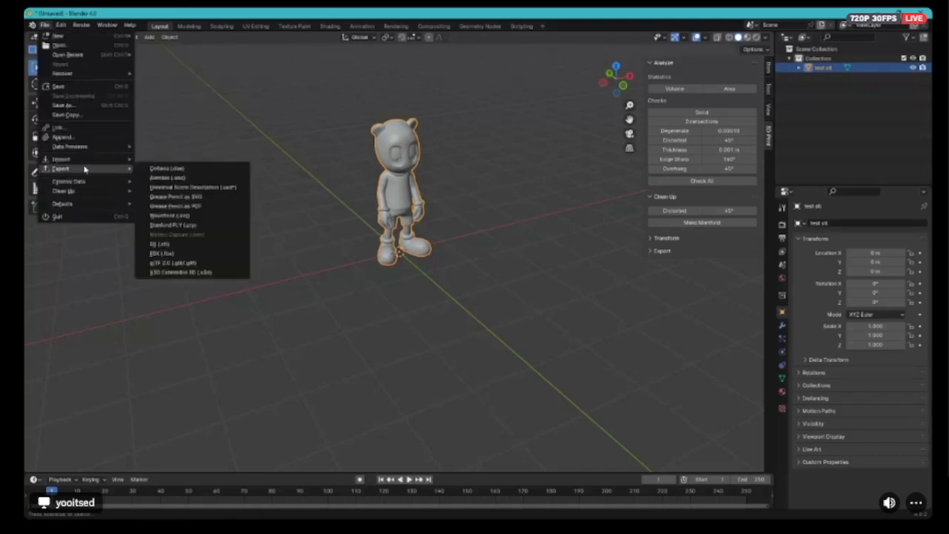
left_click(171, 245)
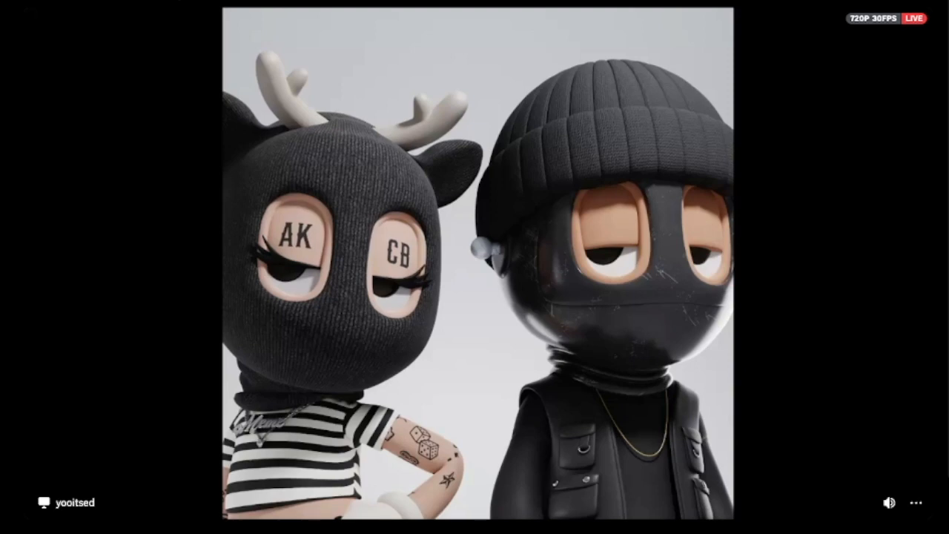
Switch to the slicer and import test stl.stl from Test Folder into the Prepare workspace, accepting the scaling to millimetres
left_click_drag(24, 60, 274, 9)
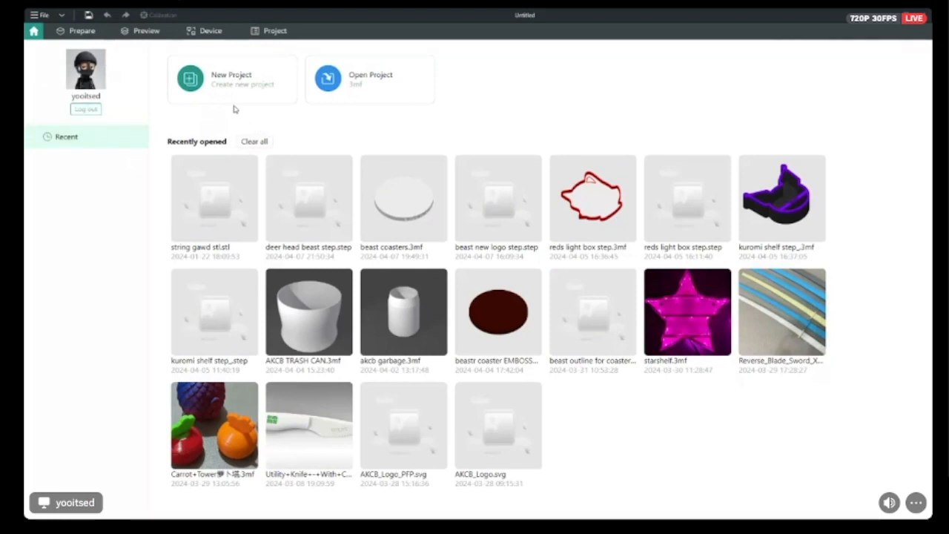
left_click(83, 30)
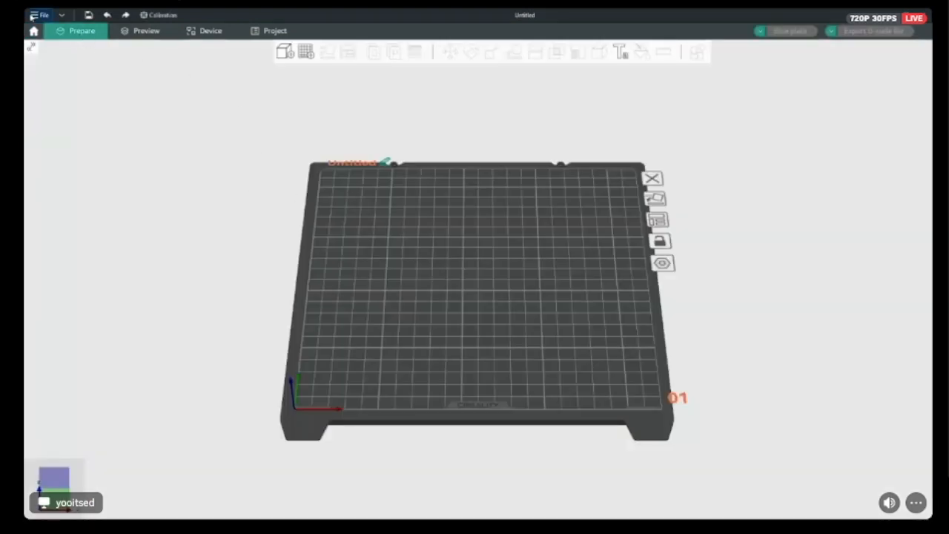
left_click(34, 14)
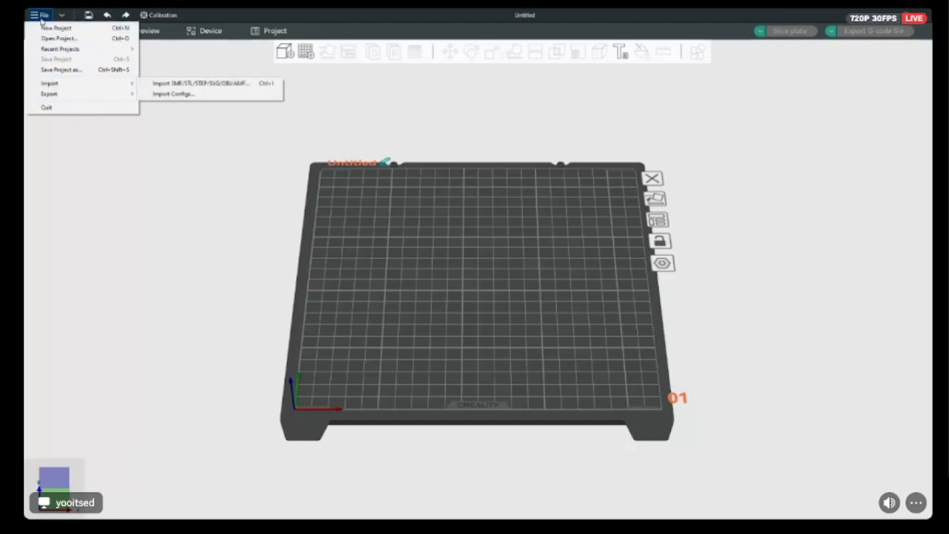
mouse_move(67, 83)
left_click(167, 88)
scroll(58, 137, "down", 4)
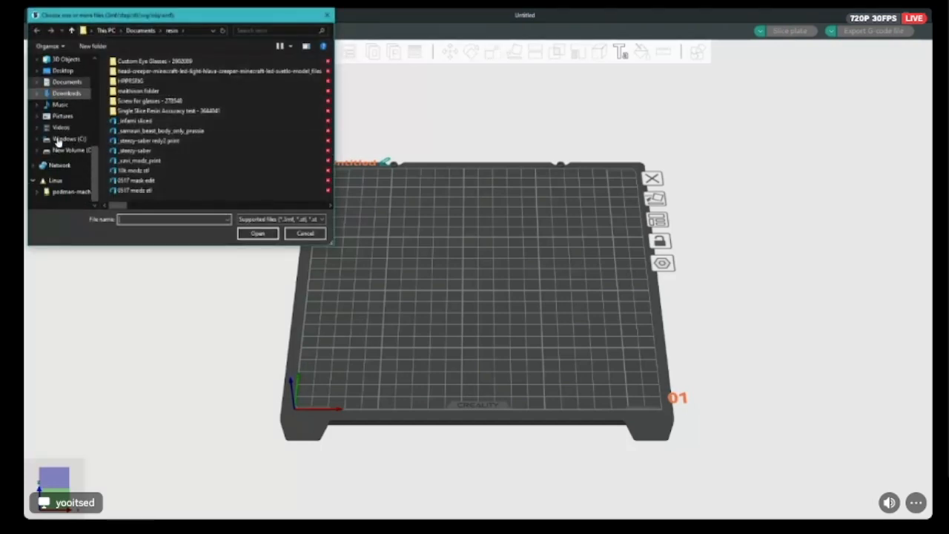
scroll(58, 141, "up", 5)
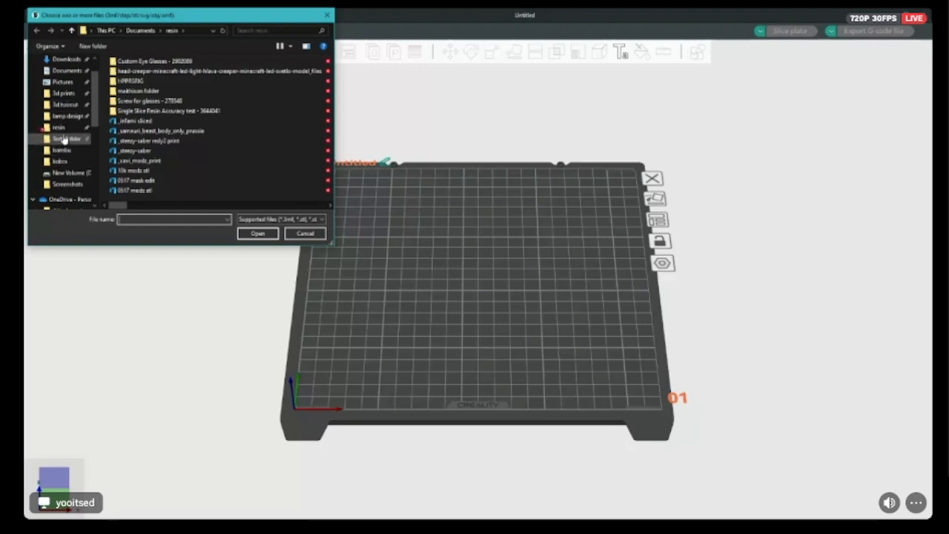
left_click(65, 138)
left_click(130, 74)
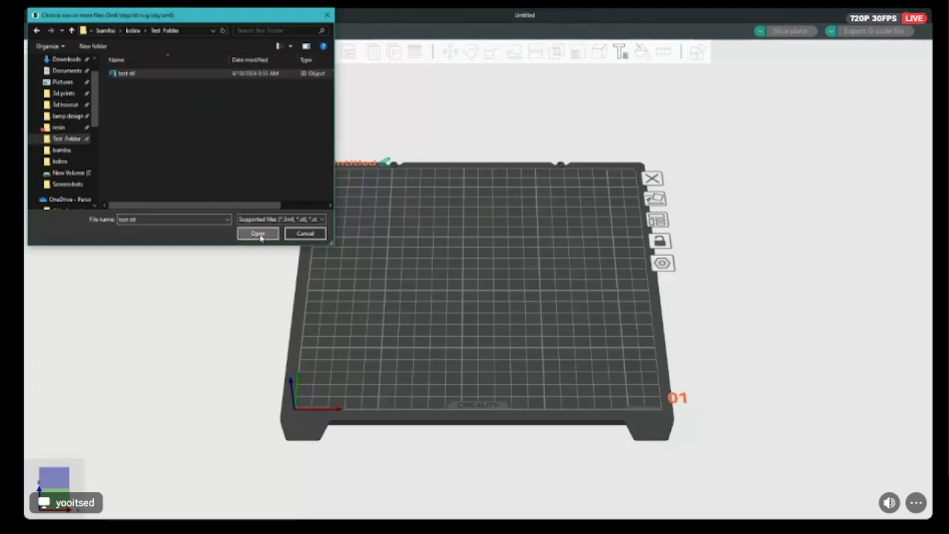
left_click(256, 233)
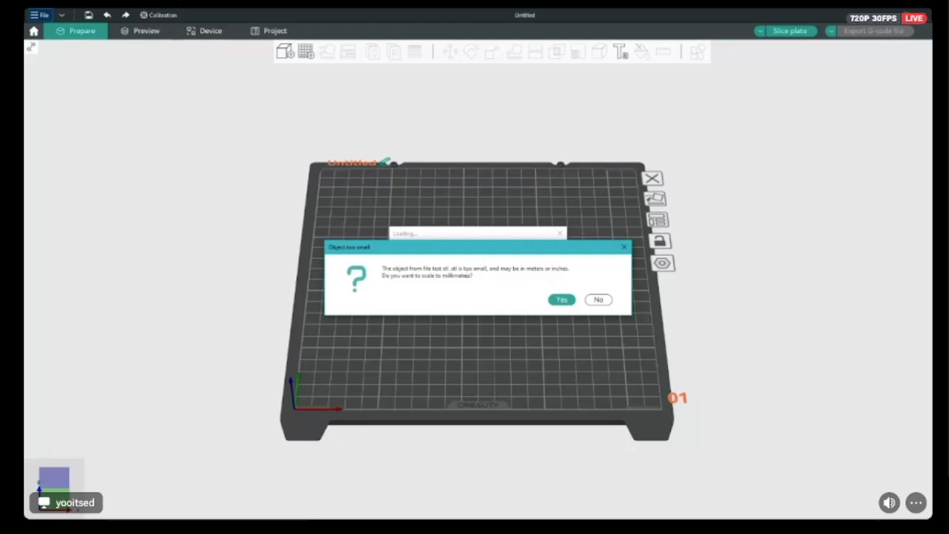
left_click(561, 300)
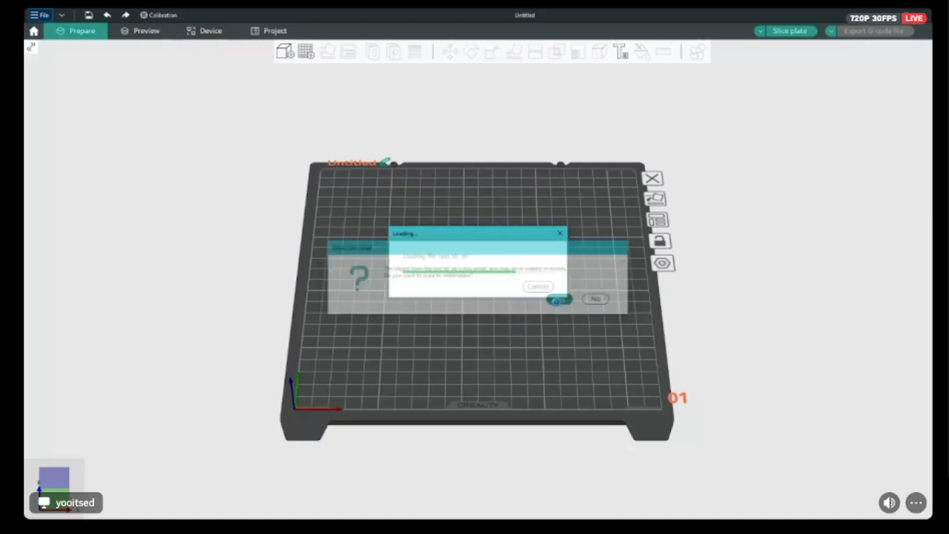
Repair the non-manifold edges of the imported character
scroll(519, 345, "up", 4)
mouse_move(494, 371)
left_mouse_down()
mouse_move(492, 348)
mouse_move(416, 357)
mouse_move(511, 356)
mouse_move(475, 356)
mouse_move(489, 364)
left_mouse_up()
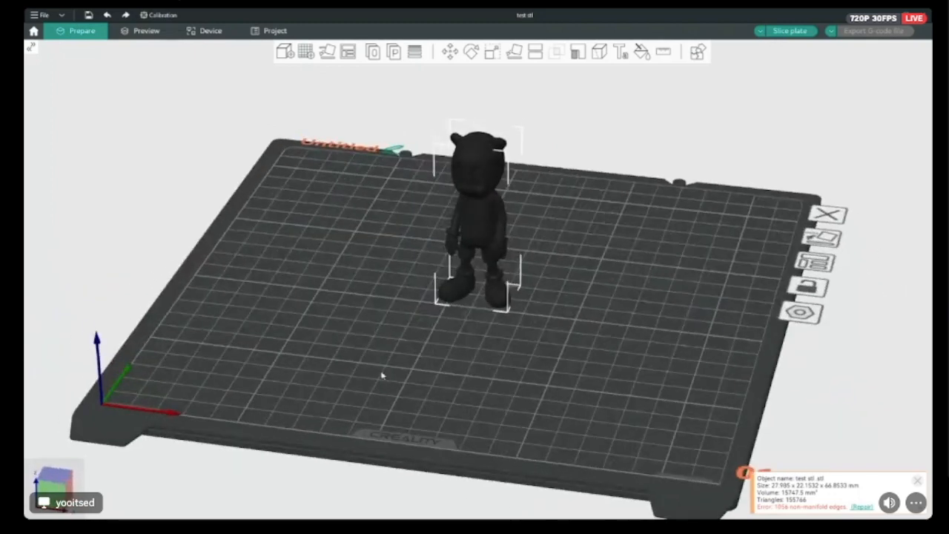
left_click(863, 507)
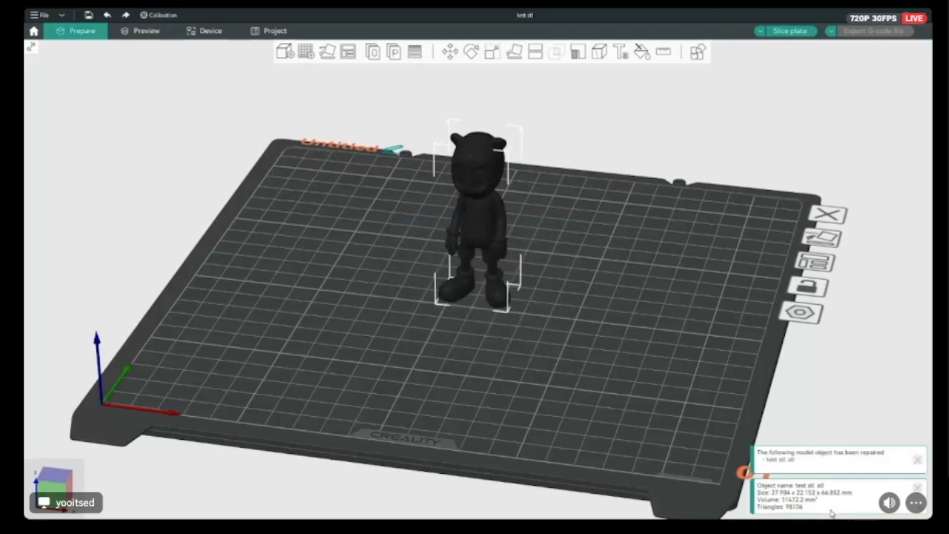
Slice the plate with the repaired character and inspect the line-type preview from several sides
left_click_drag(519, 369, 480, 339)
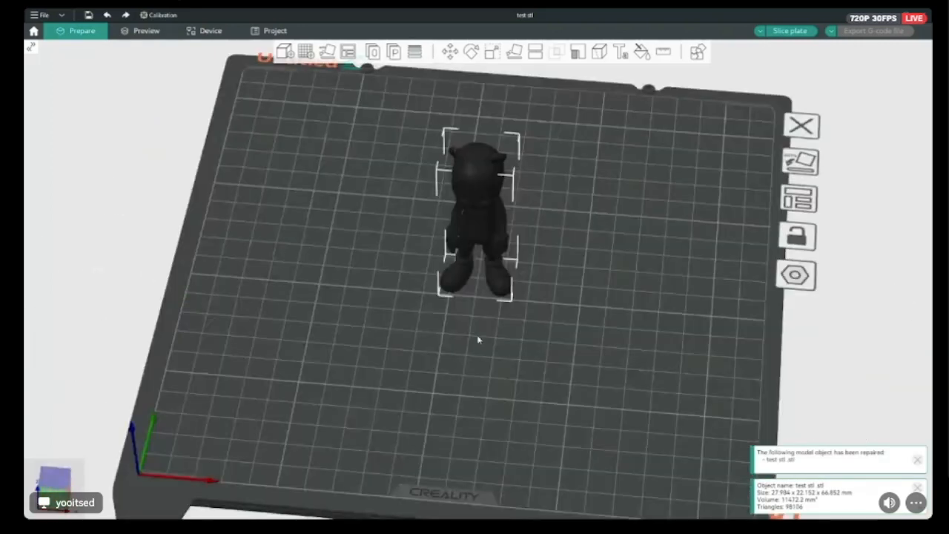
left_click(140, 37)
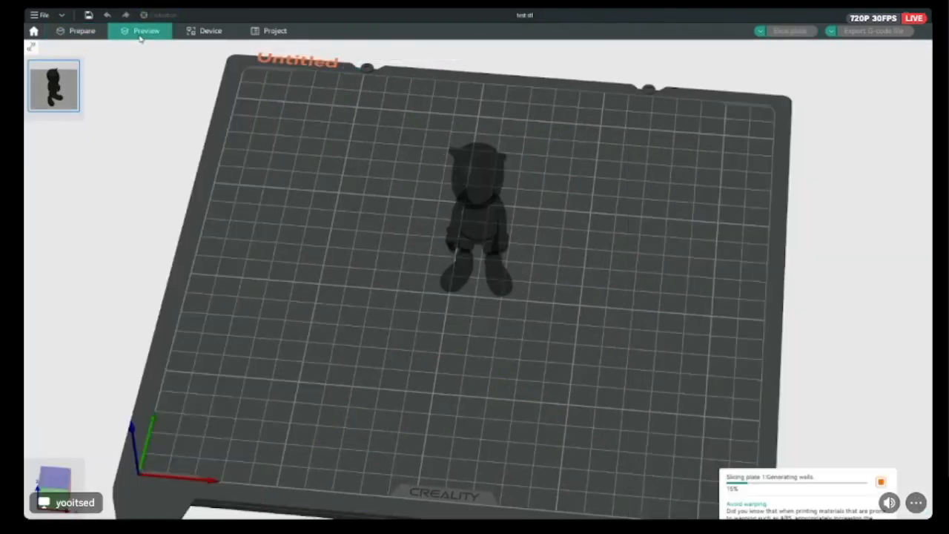
scroll(549, 318, "up", 5)
left_click_drag(568, 361, 230, 365)
scroll(568, 357, "down", 3)
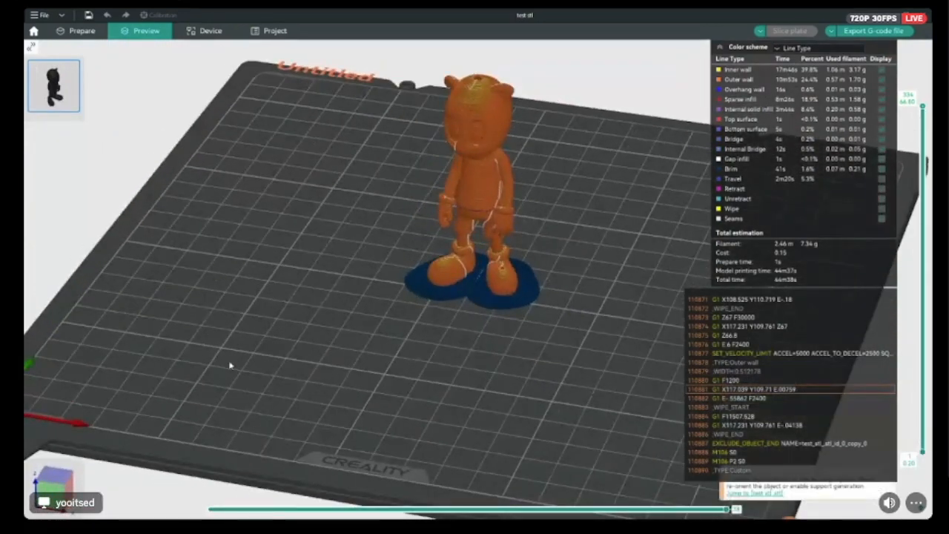
Set the sliced preview's color scheme to Filament and inspect the character from behind
left_click(80, 30)
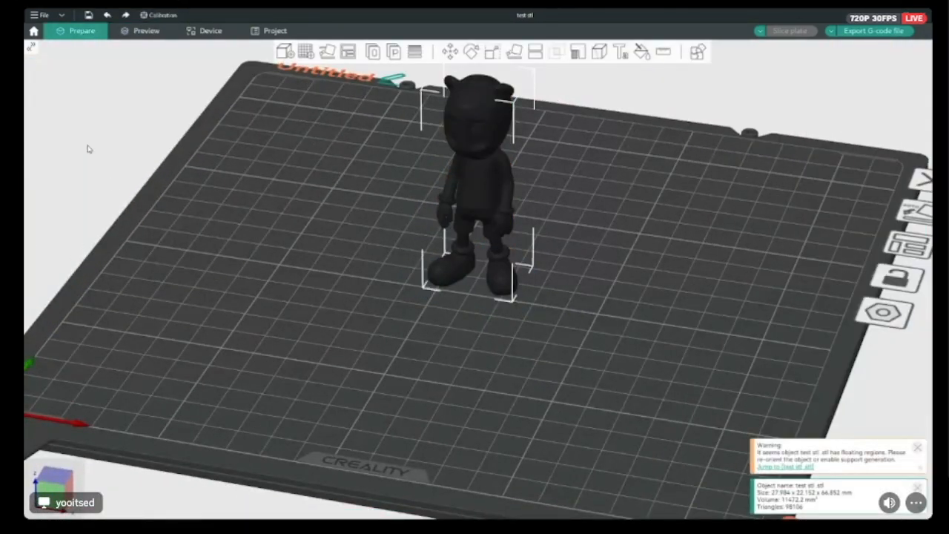
left_click(148, 33)
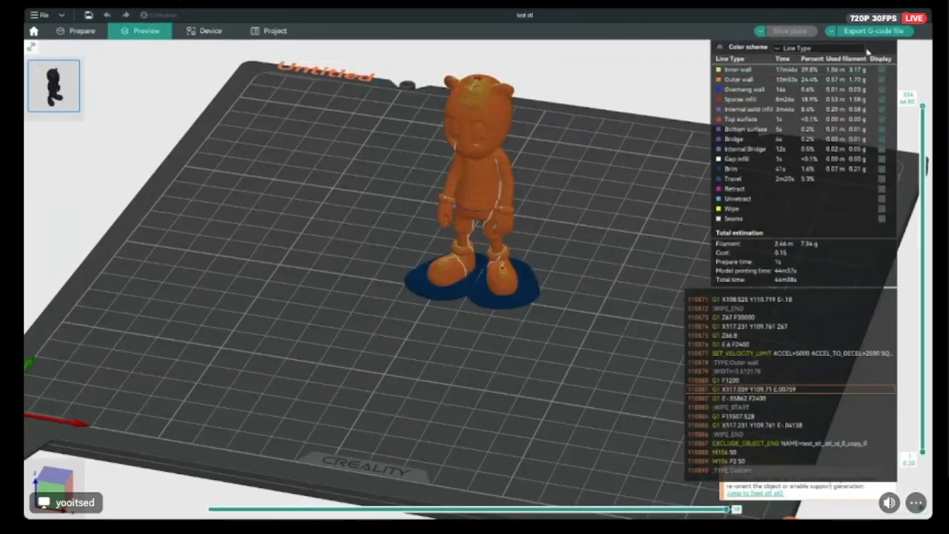
left_click(808, 49)
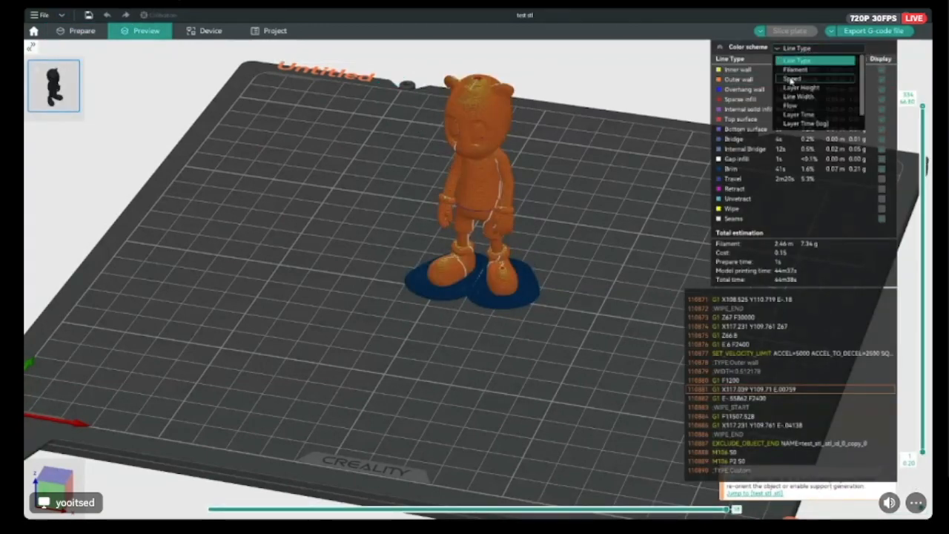
left_click(810, 77)
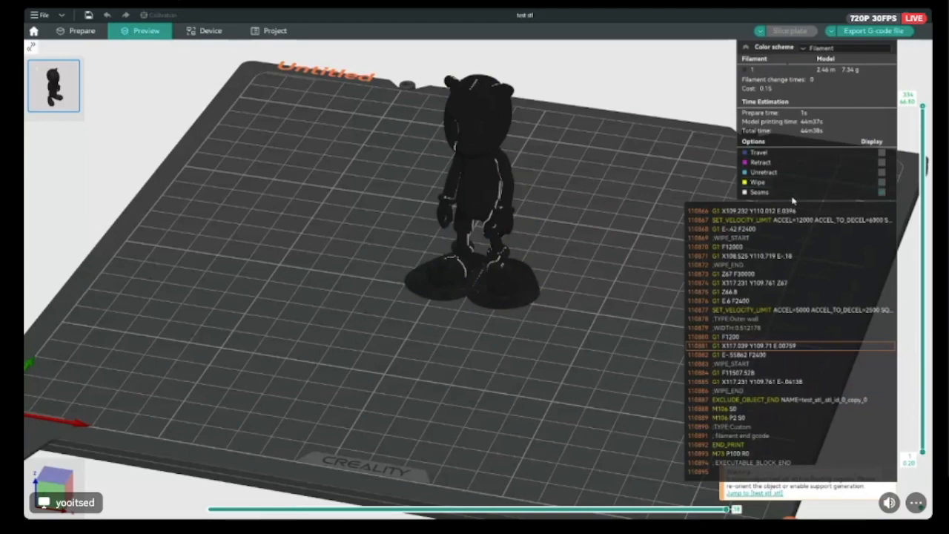
left_click_drag(571, 259, 581, 377)
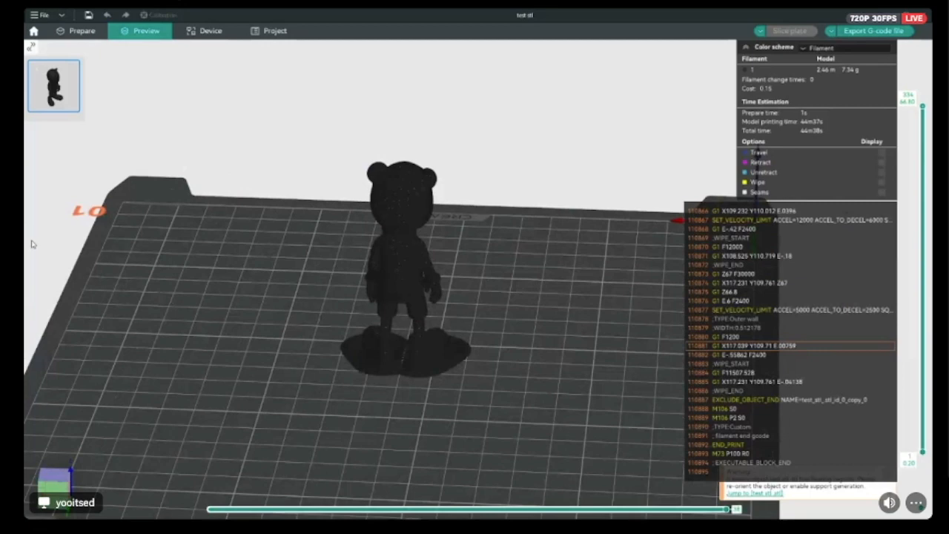
Compare the sliced character with the Blender model, examining its front up close in the slicer preview
key("alt+Tab")
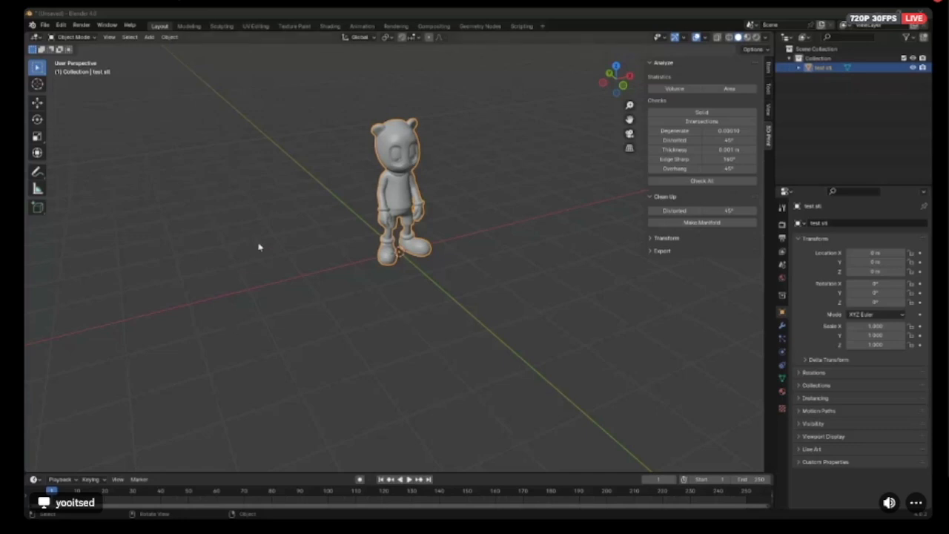
key("alt+Tab")
left_click_drag(555, 410, 489, 407)
scroll(469, 411, "up", 9)
scroll(491, 408, "down", 4)
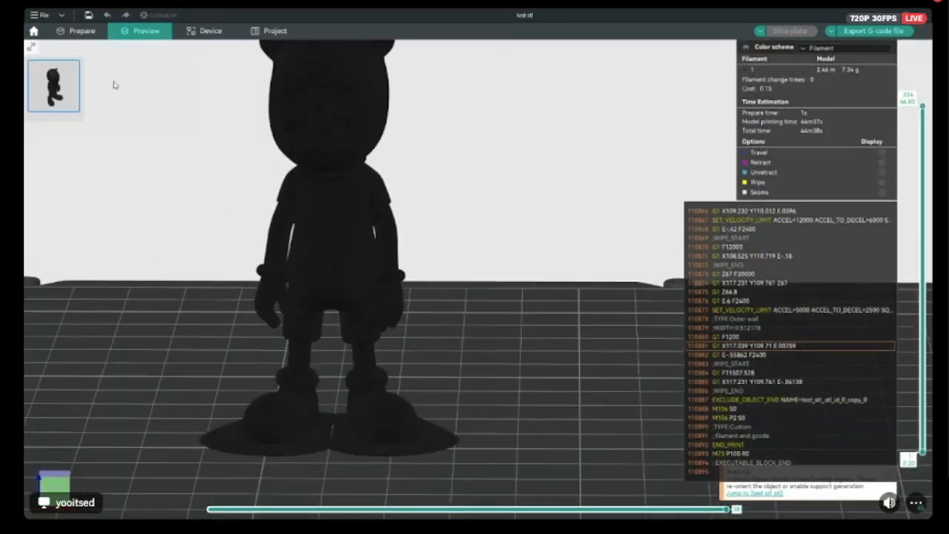
Simplify the character in the Prepare workspace, trying the Extra high detail level and applying a decimate ratio of 0.00%
left_click(69, 33)
scroll(381, 290, "down", 3)
middle_click_drag(515, 344, 542, 406)
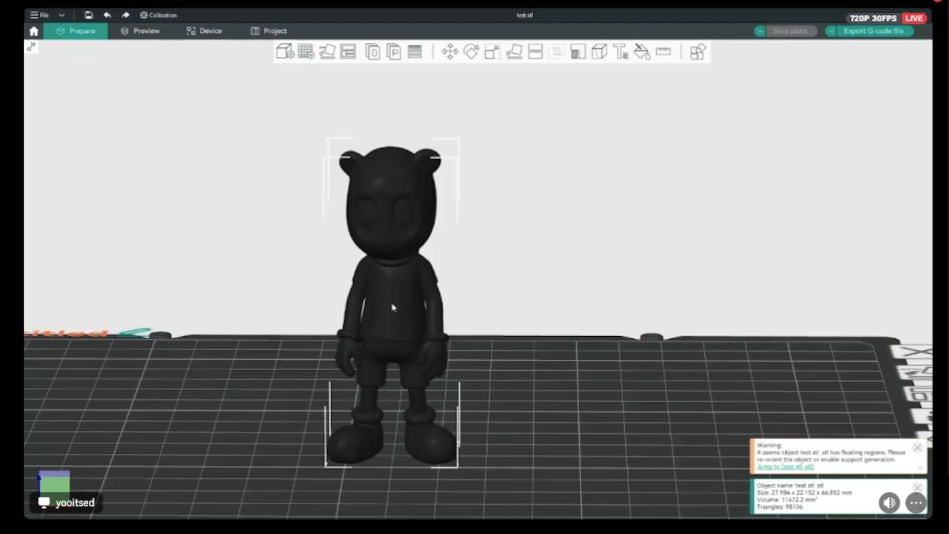
right_click(393, 309)
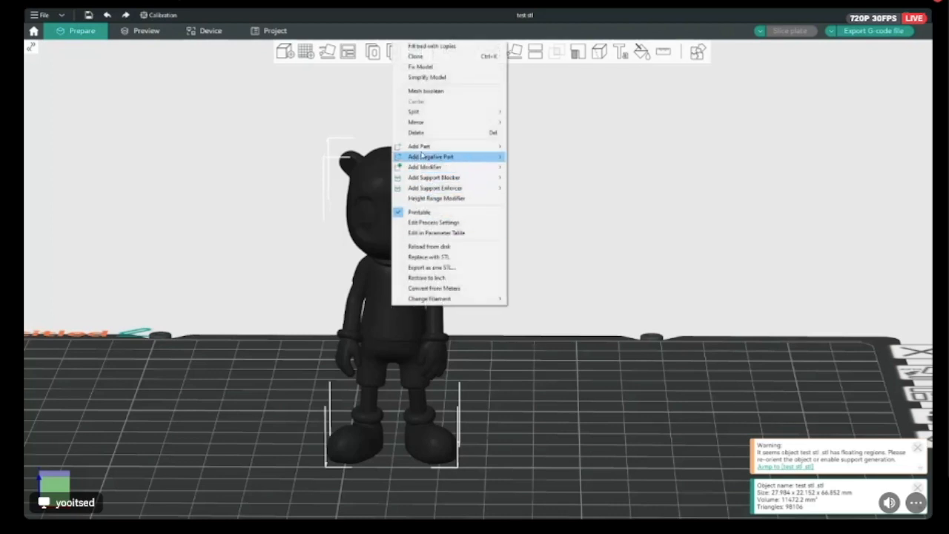
left_click(426, 78)
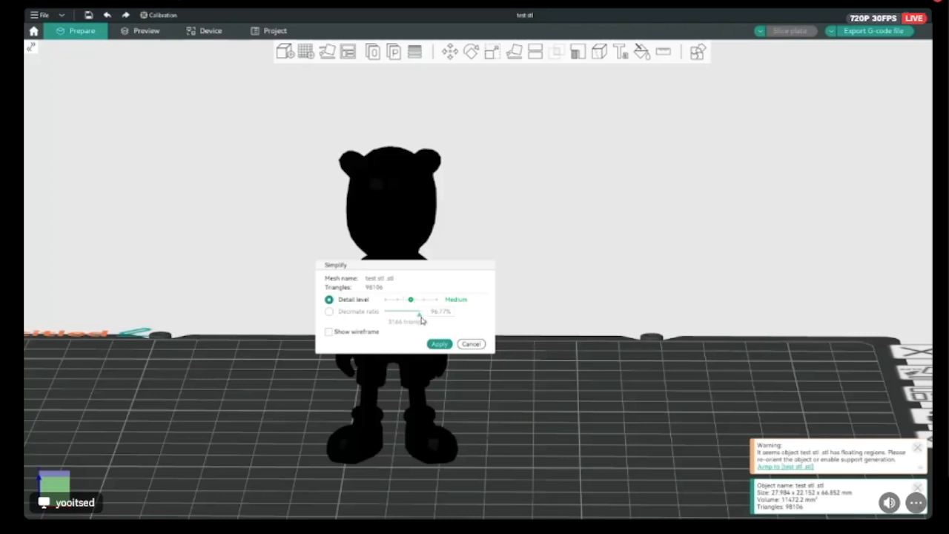
left_click_drag(411, 301, 391, 308)
left_click_drag(385, 300, 449, 311)
left_click_drag(437, 301, 386, 309)
left_click(329, 311)
left_click_drag(409, 316, 370, 316)
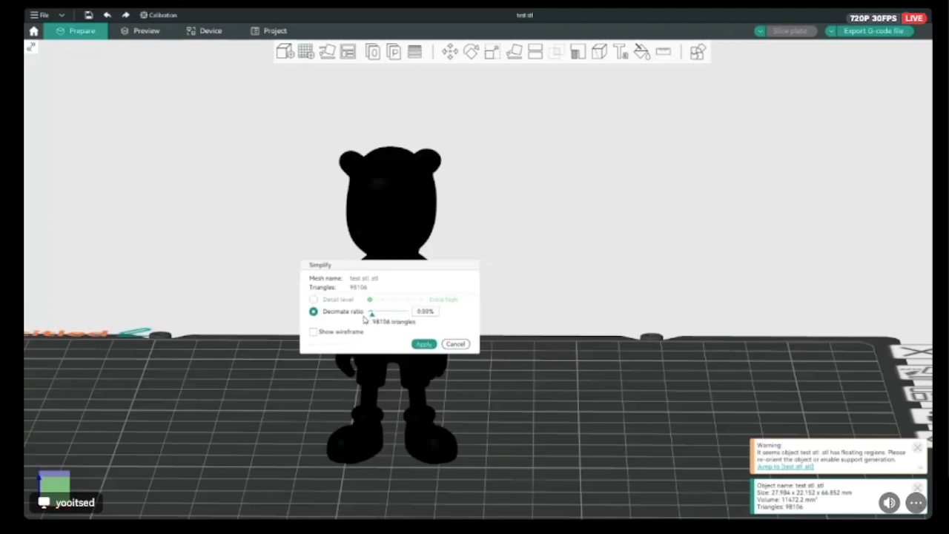
left_click(440, 342)
Start color painting on the character with the Fill tool, keeping edge detection enabled and the smart fill angle at 30
mouse_move(564, 424)
left_mouse_down()
mouse_move(329, 434)
mouse_move(374, 447)
left_mouse_up()
left_click_drag(494, 499, 497, 479)
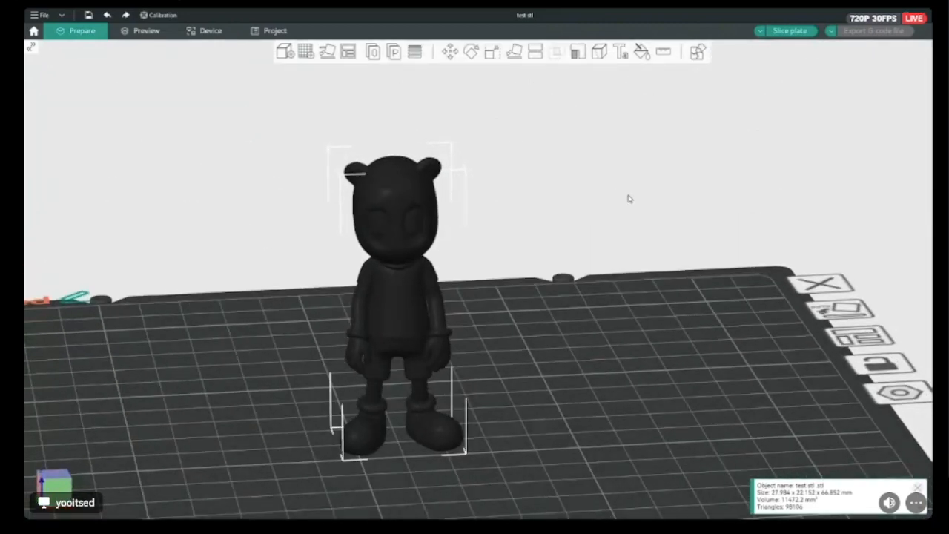
left_click(643, 52)
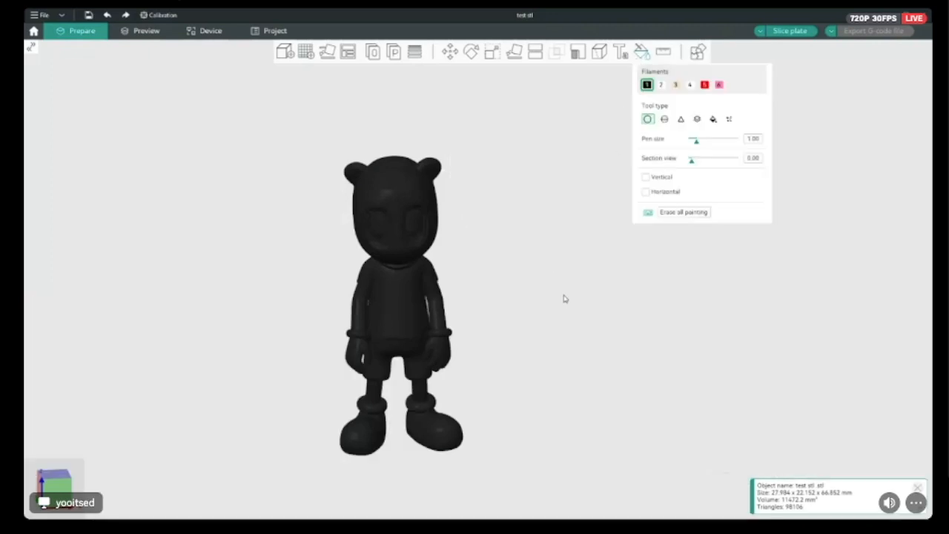
left_click(714, 119)
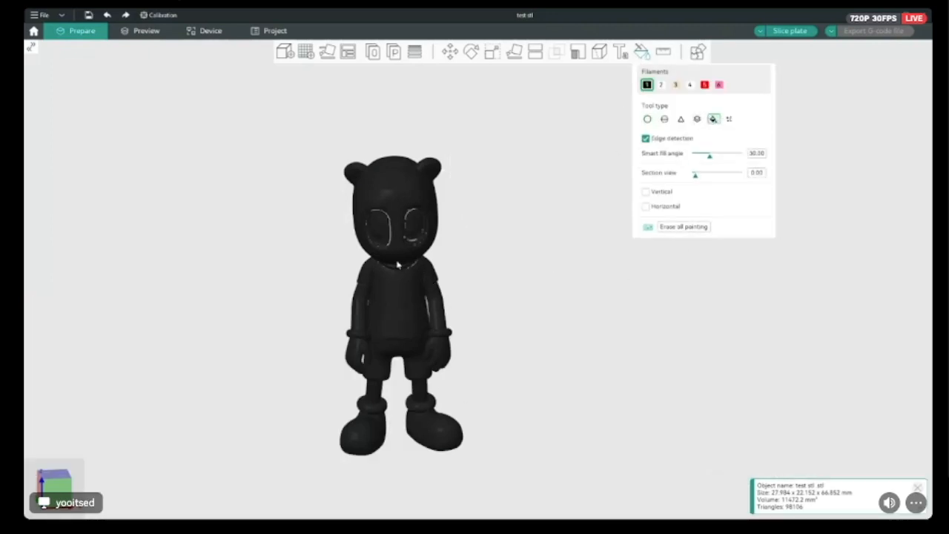
left_click_drag(541, 389, 667, 382)
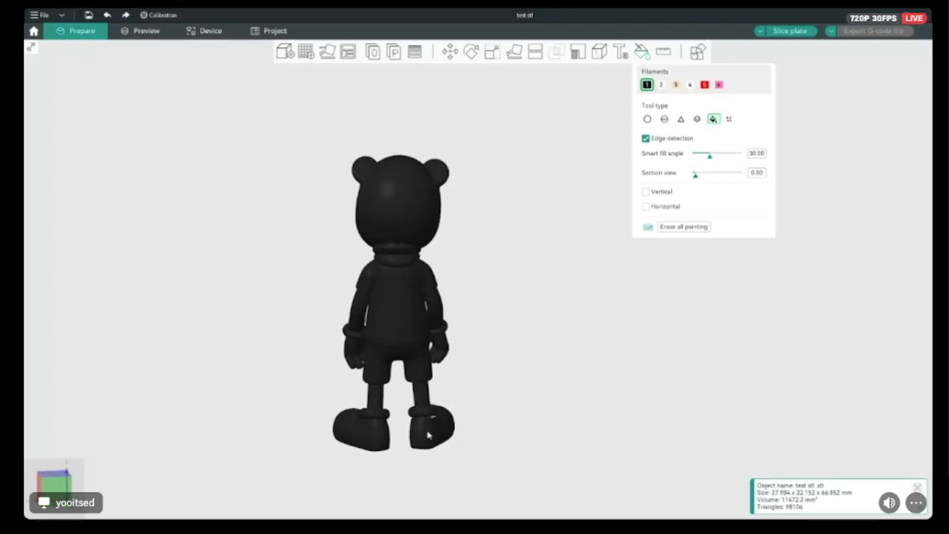
left_click_drag(646, 402, 586, 407)
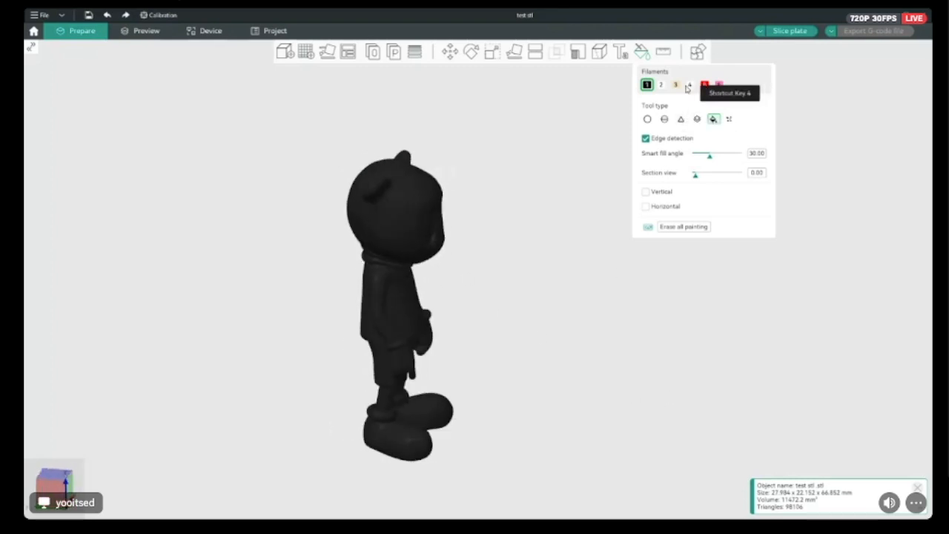
Fill both of the character's shoes with the pink filament 6 and finish color painting
left_click(718, 85)
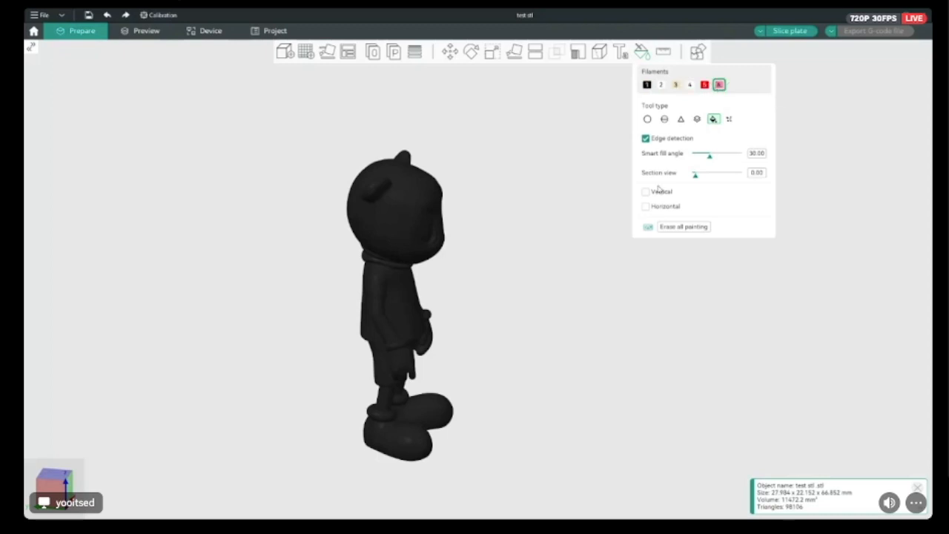
left_click_drag(531, 401, 569, 349)
left_click(427, 346)
mouse_move(488, 343)
left_mouse_down()
mouse_move(502, 396)
mouse_move(438, 399)
left_mouse_up()
left_click(436, 399)
mouse_move(517, 441)
left_mouse_down()
mouse_move(587, 426)
mouse_move(330, 269)
left_mouse_up()
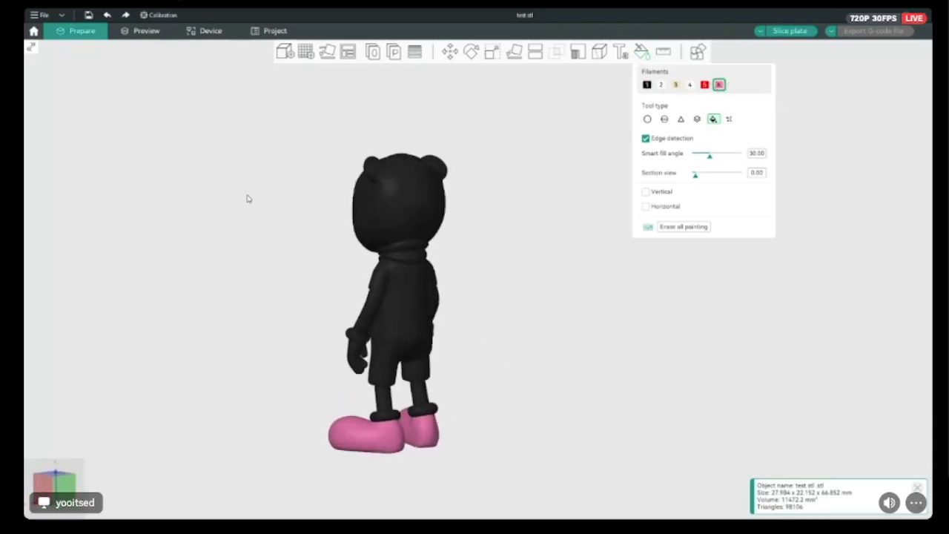
left_click(641, 51)
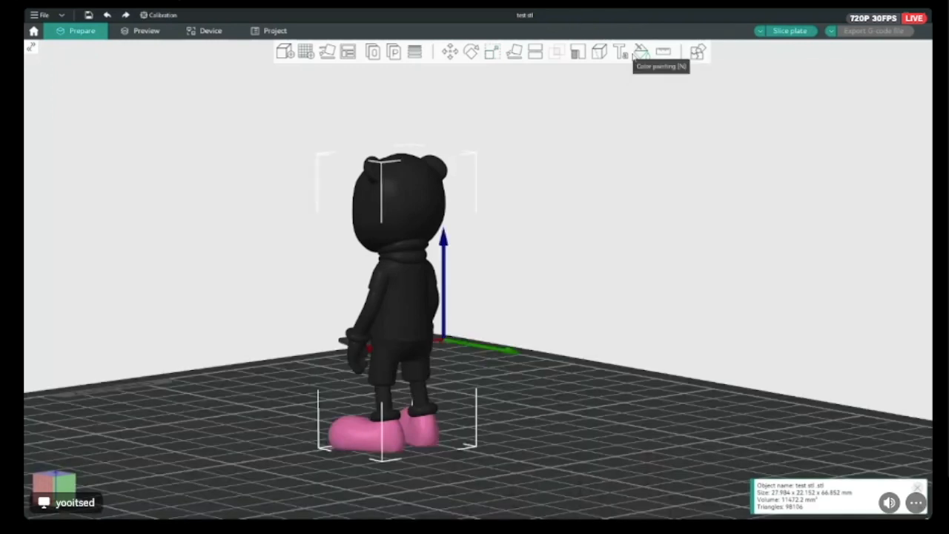
left_click_drag(280, 488, 363, 494)
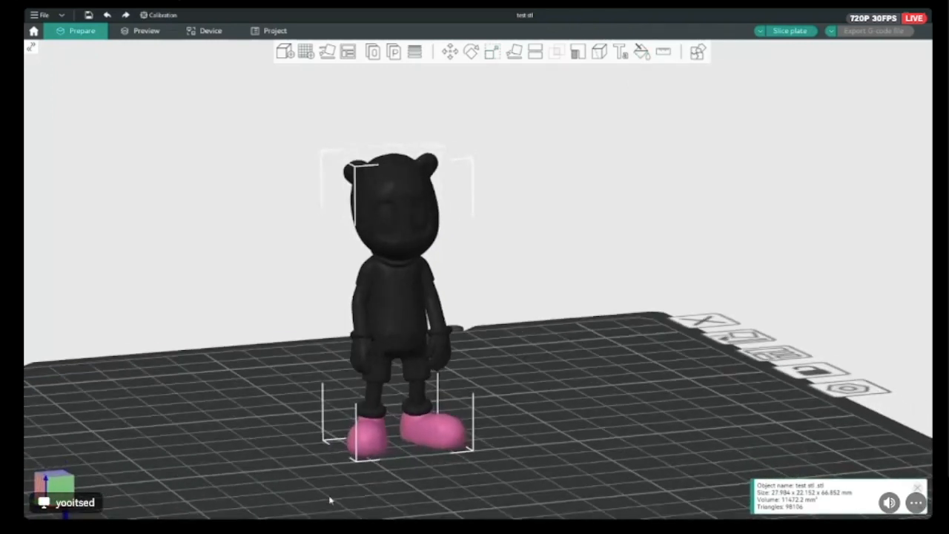
scroll(377, 482, "down", 5)
left_click_drag(520, 415, 527, 479)
scroll(491, 471, "down", 4)
scroll(493, 471, "up", 2)
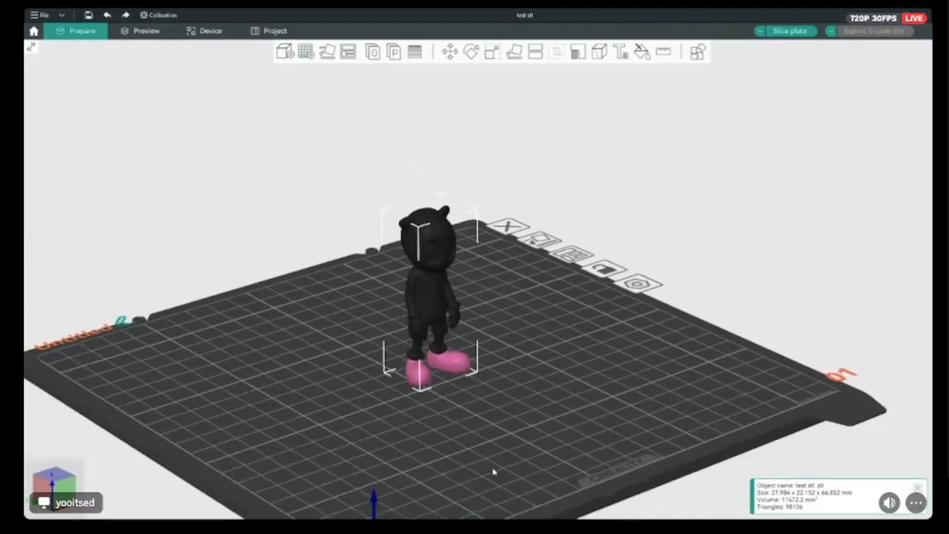